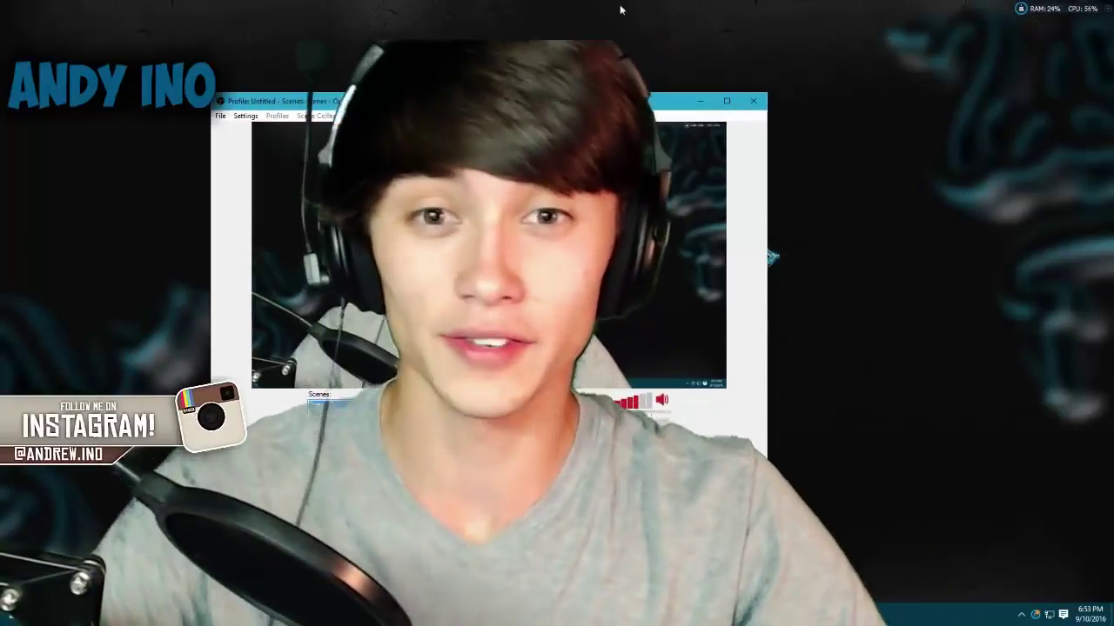
Step: Shrink the webcam overlay in scene edit mode and fit it into the lower-left corner of the scene
{"action": "left_click_drag", "start_coordinate": [696, 100], "coordinate": [724, 90]}
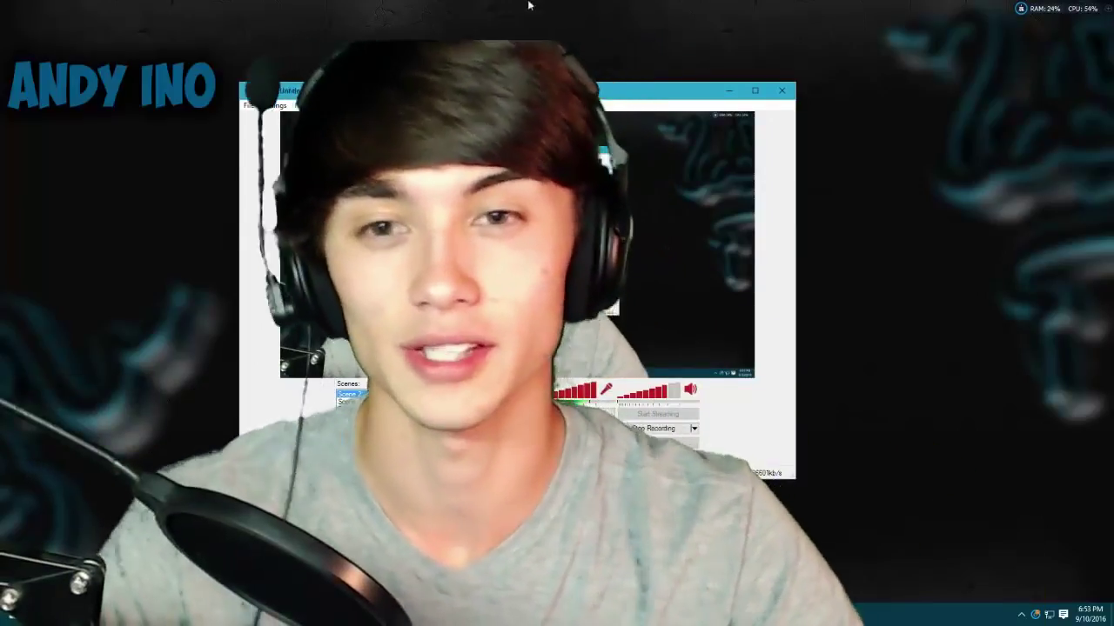
{"action": "left_click_drag", "start_coordinate": [634, 103], "coordinate": [811, 72]}
{"action": "left_click", "coordinate": [751, 397]}
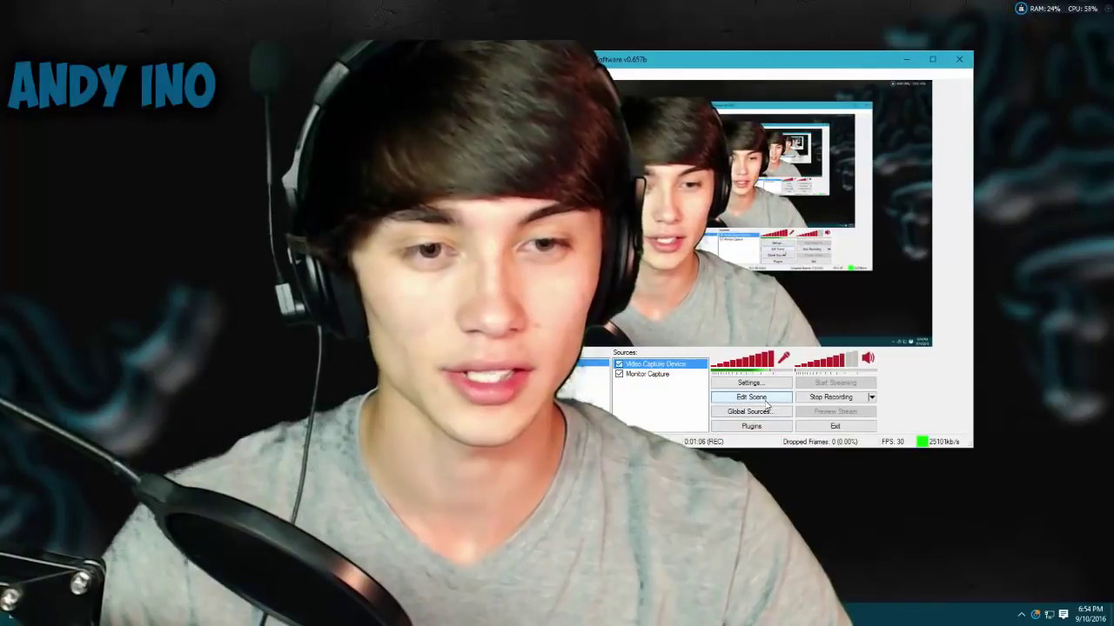
{"action": "left_click_drag", "start_coordinate": [924, 64], "coordinate": [572, 81]}
{"action": "left_click_drag", "start_coordinate": [516, 233], "coordinate": [396, 258]}
{"action": "left_click", "coordinate": [595, 414]}
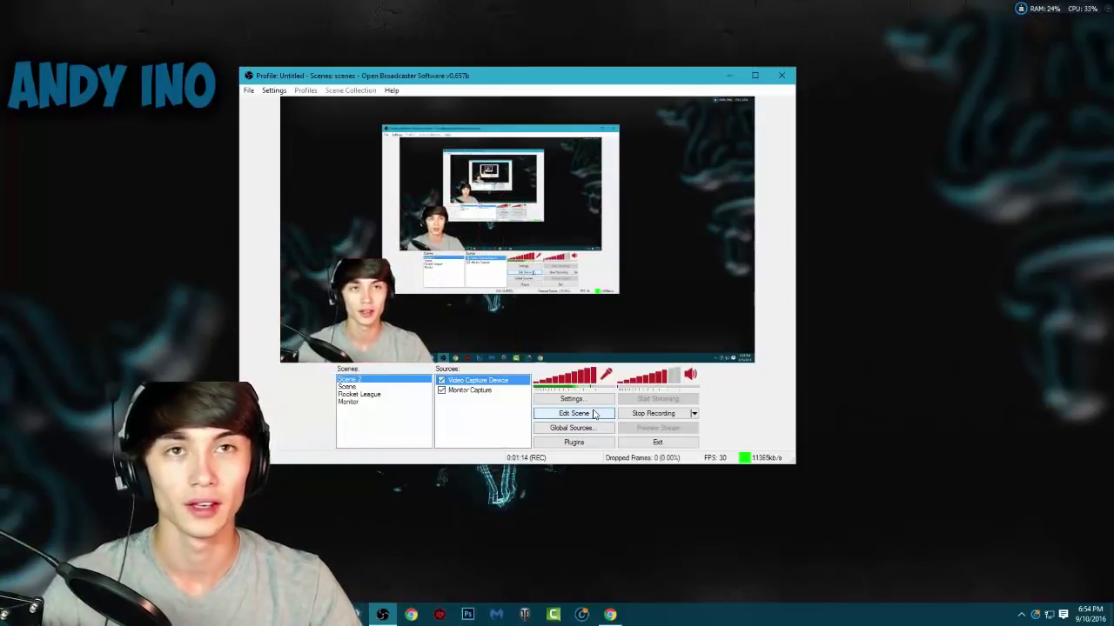
{"action": "left_click_drag", "start_coordinate": [476, 76], "coordinate": [483, 77]}
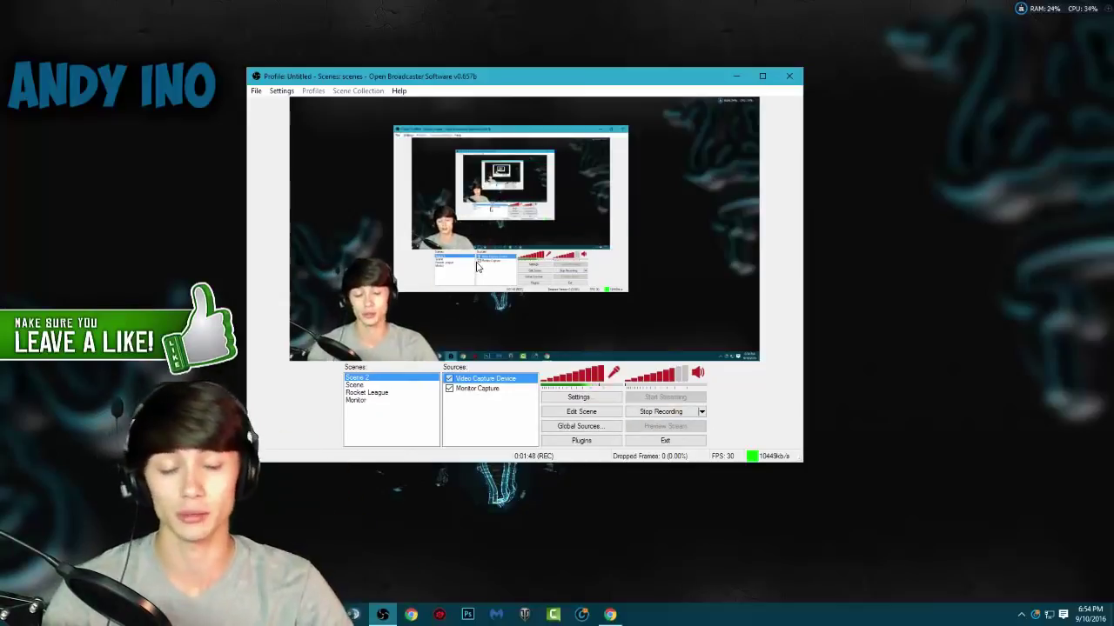
{"action": "left_click_drag", "start_coordinate": [546, 81], "coordinate": [542, 66]}
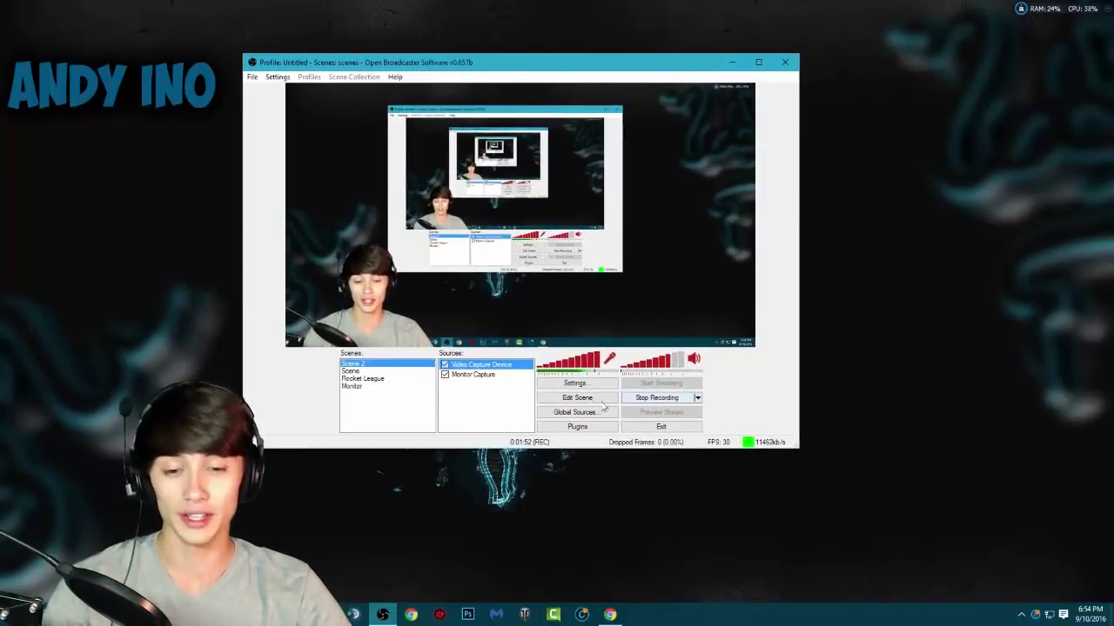
{"action": "left_click_drag", "start_coordinate": [529, 67], "coordinate": [522, 68]}
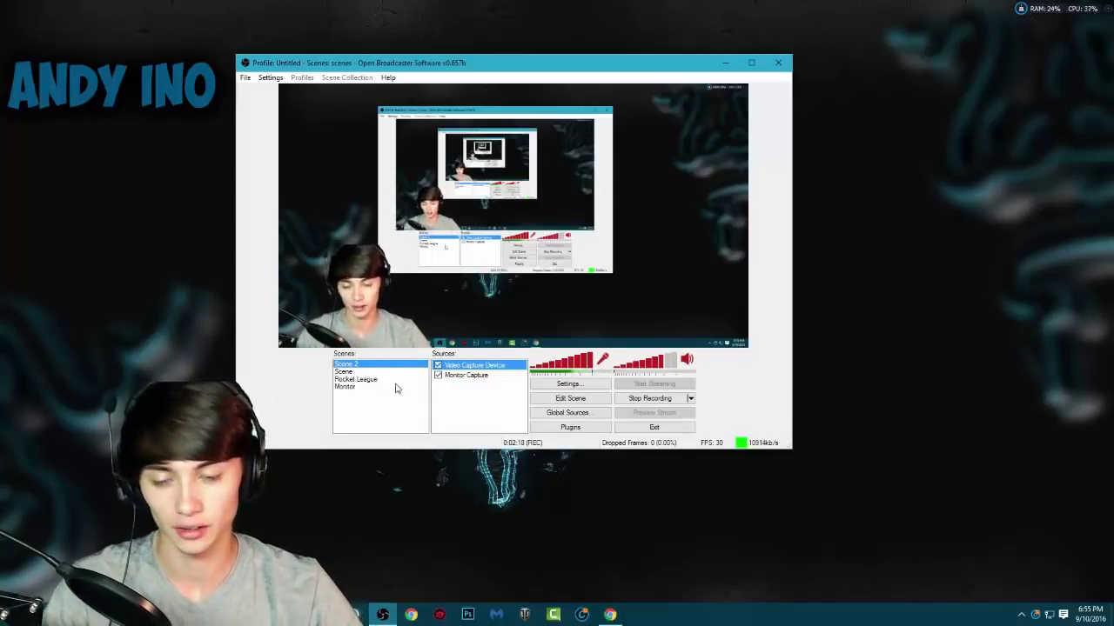
{"action": "left_click_drag", "start_coordinate": [501, 73], "coordinate": [514, 67]}
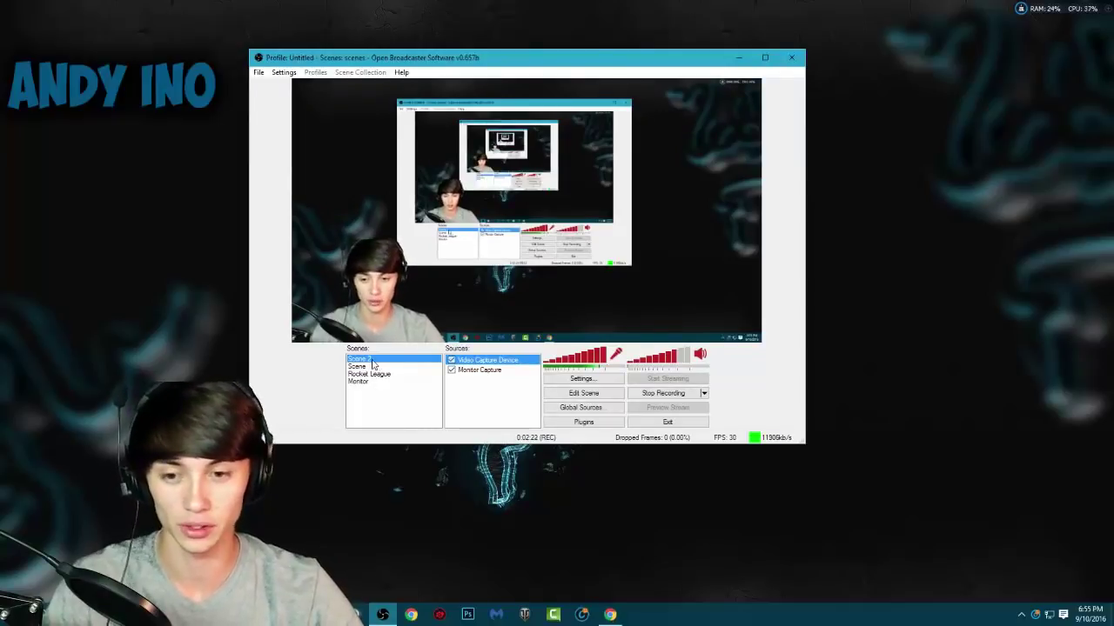
Step: Add a new Video Capture Device source named "Webc" to Scene 2
{"action": "right_click", "coordinate": [371, 401]}
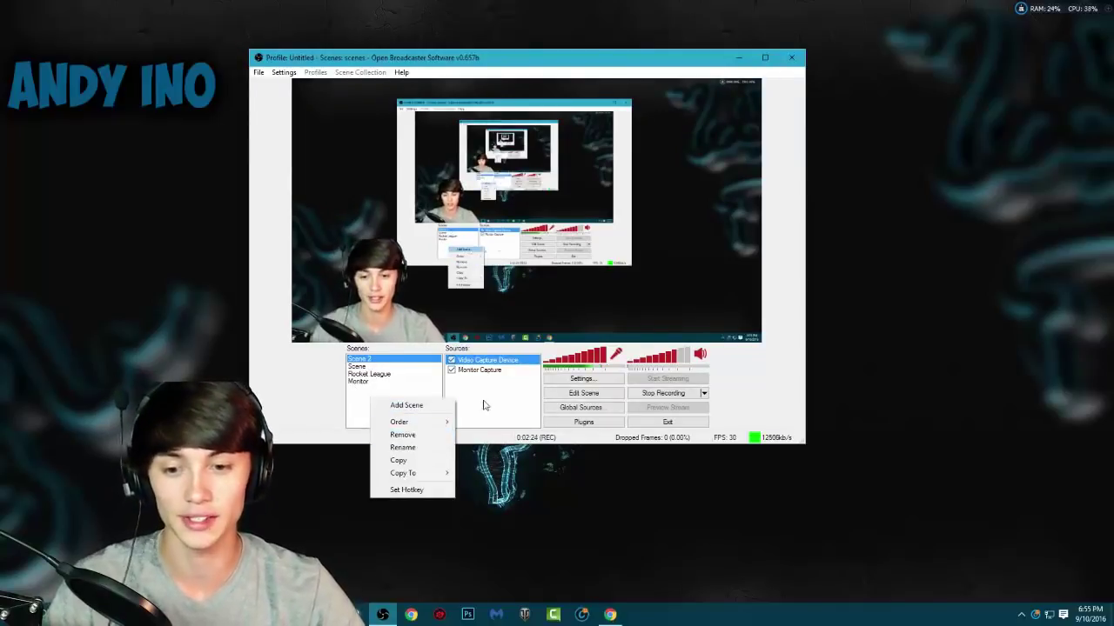
{"action": "left_click", "coordinate": [389, 360]}
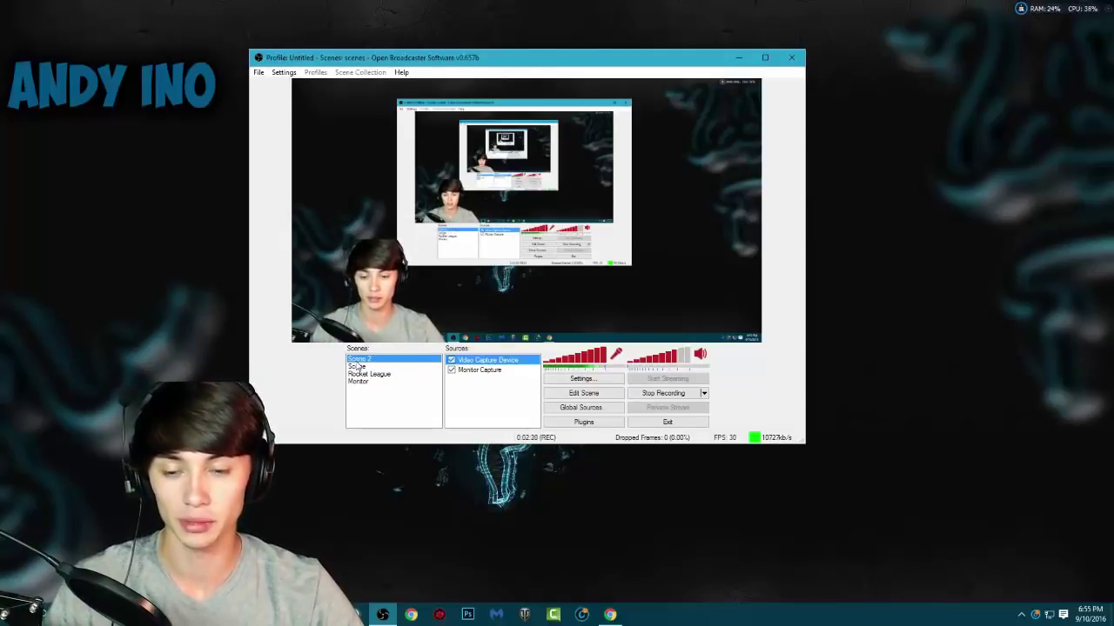
{"action": "right_click", "coordinate": [459, 383]}
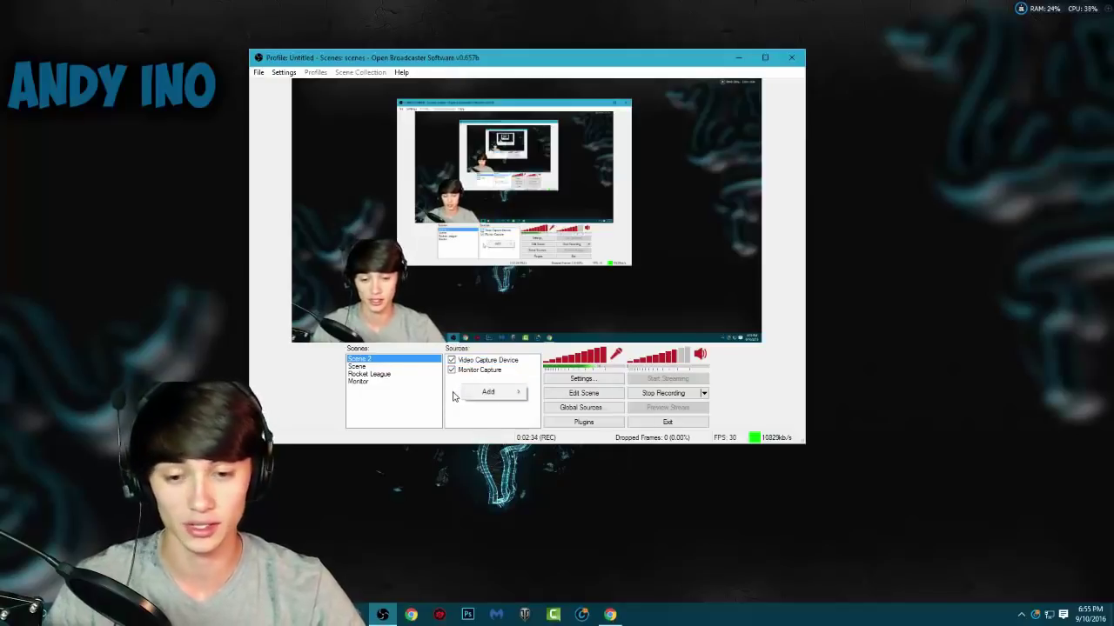
{"action": "right_click", "coordinate": [455, 383]}
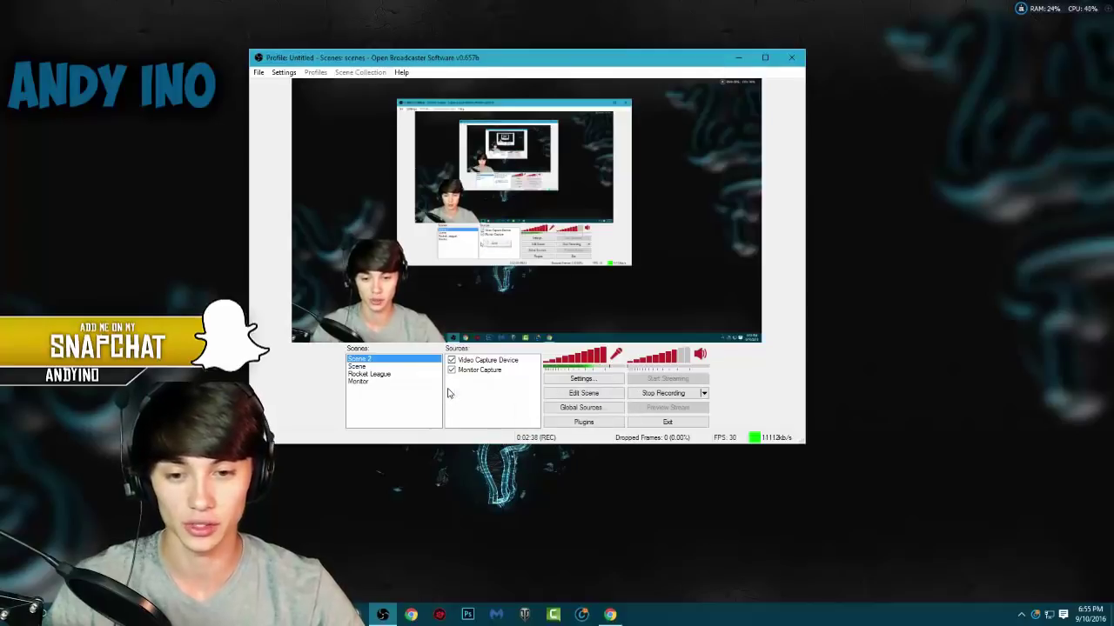
{"action": "mouse_move", "coordinate": [470, 397]}
{"action": "left_click", "coordinate": [561, 459]}
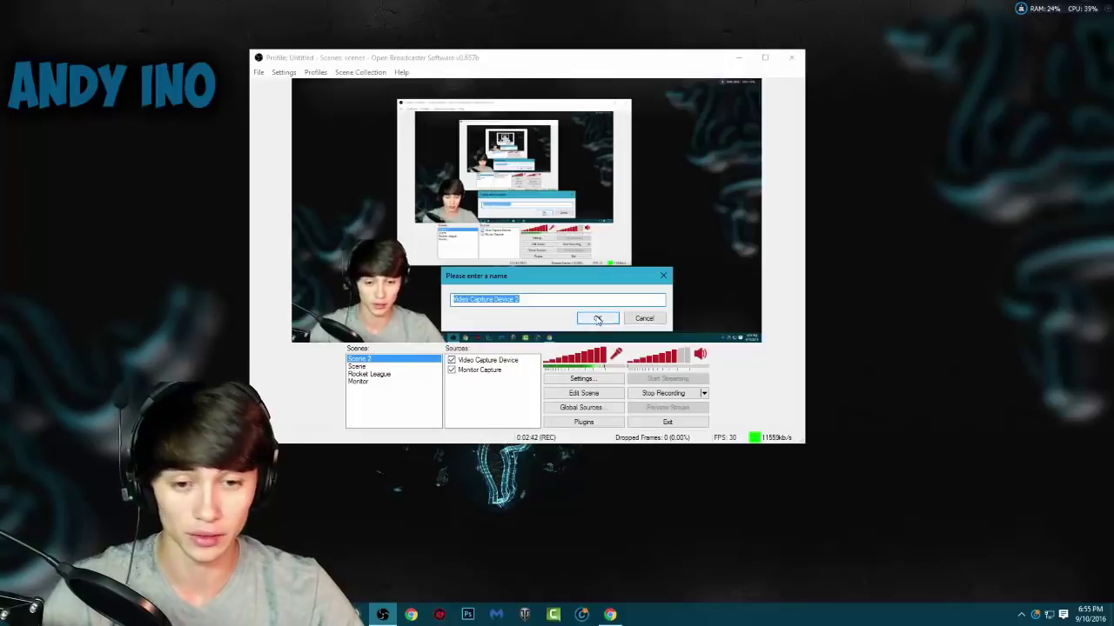
{"action": "type", "text": "Webc"}
{"action": "key", "text": "Return"}
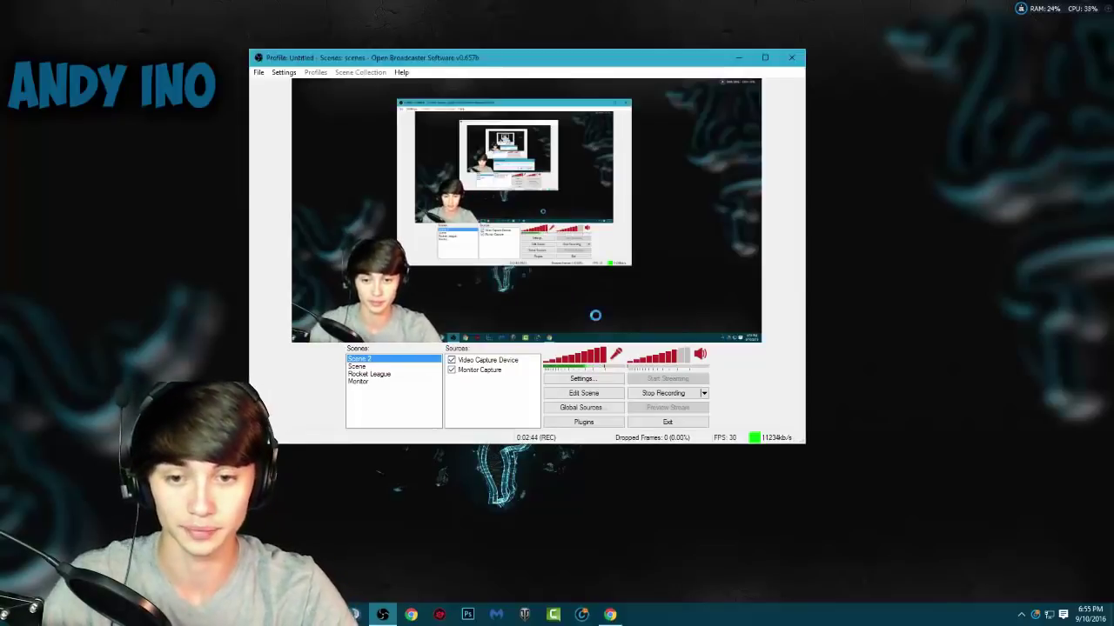
Step: Choose Logitech HD Pro Webcam C920 as the device for the new video capture source
{"action": "left_click_drag", "start_coordinate": [609, 143], "coordinate": [912, 182]}
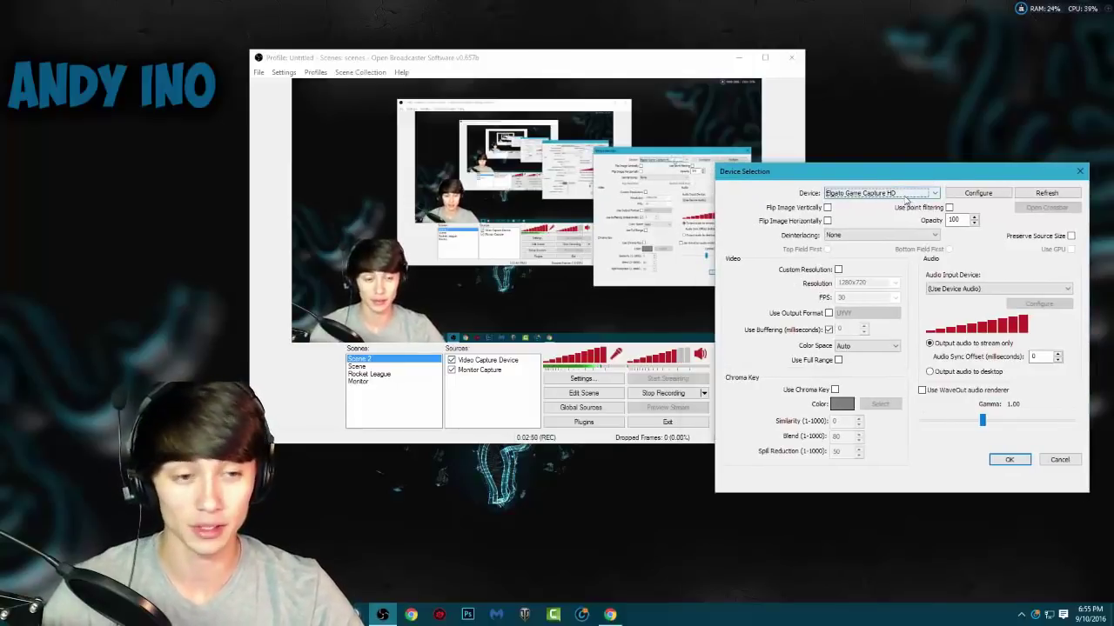
{"action": "left_click", "coordinate": [924, 195]}
{"action": "left_click", "coordinate": [926, 195]}
{"action": "left_click", "coordinate": [870, 195]}
{"action": "left_click", "coordinate": [870, 193]}
{"action": "left_click", "coordinate": [887, 193]}
{"action": "left_click", "coordinate": [913, 193]}
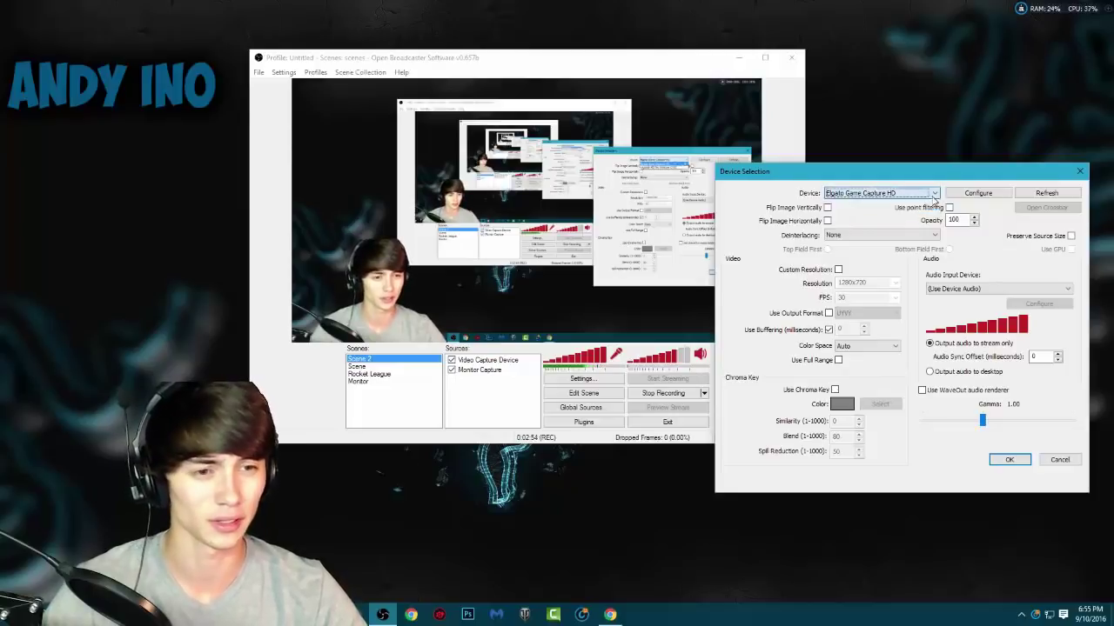
{"action": "left_click", "coordinate": [935, 192]}
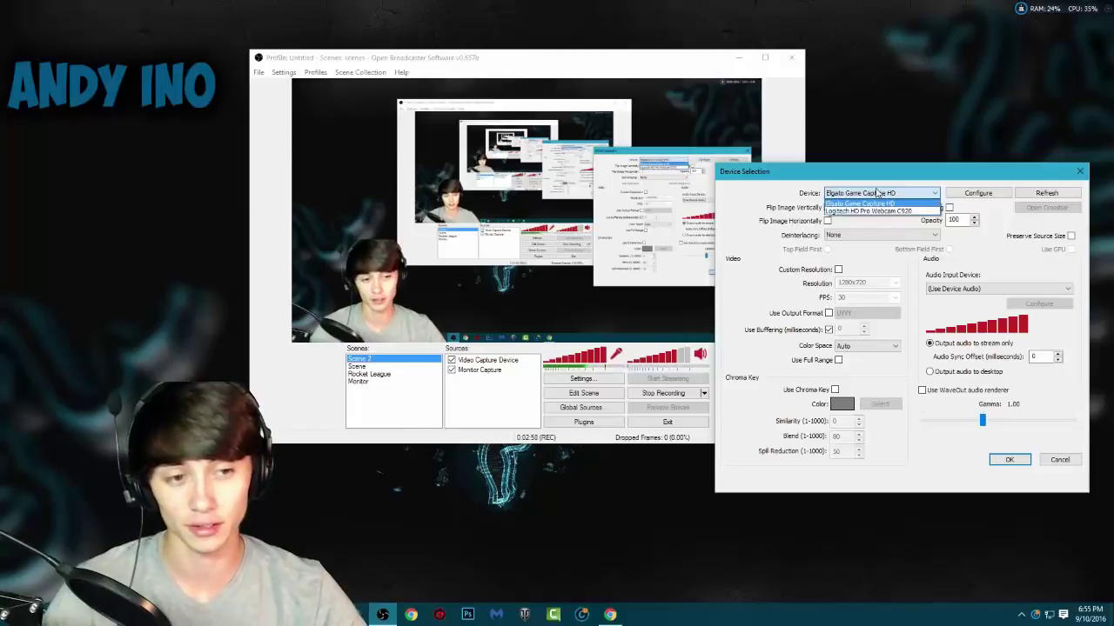
{"action": "left_click", "coordinate": [861, 211]}
Step: Open the Logitech webcam's configuration properties and place the window clear of the scene preview
{"action": "left_click_drag", "start_coordinate": [919, 175], "coordinate": [835, 167]}
{"action": "left_click", "coordinate": [869, 195]}
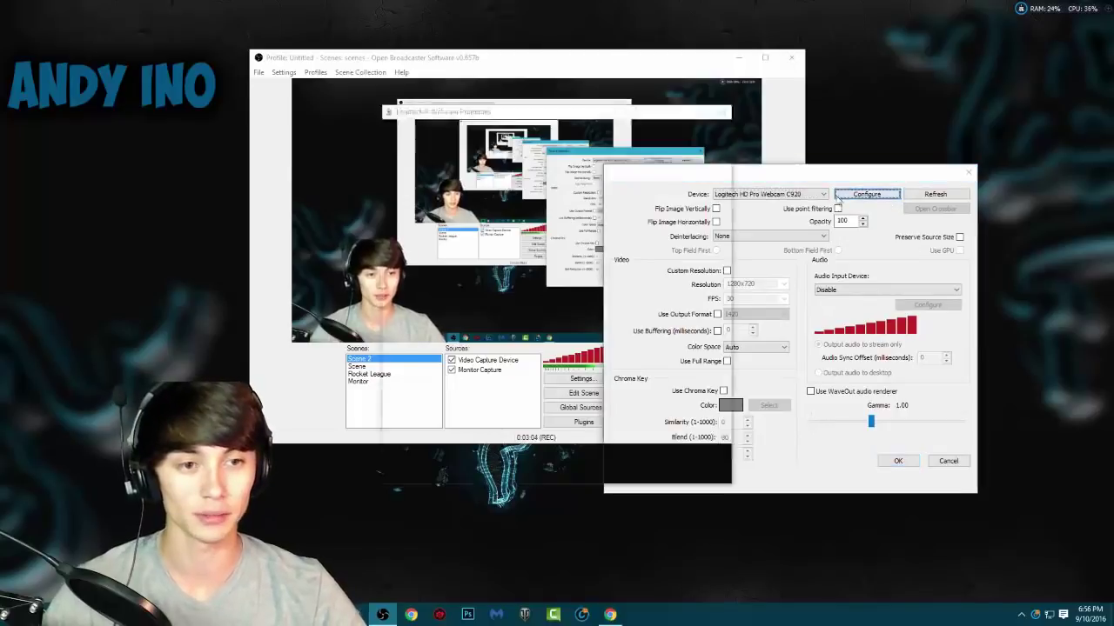
{"action": "left_click_drag", "start_coordinate": [560, 130], "coordinate": [827, 141]}
{"action": "left_click", "coordinate": [628, 172]}
{"action": "left_click", "coordinate": [814, 157]}
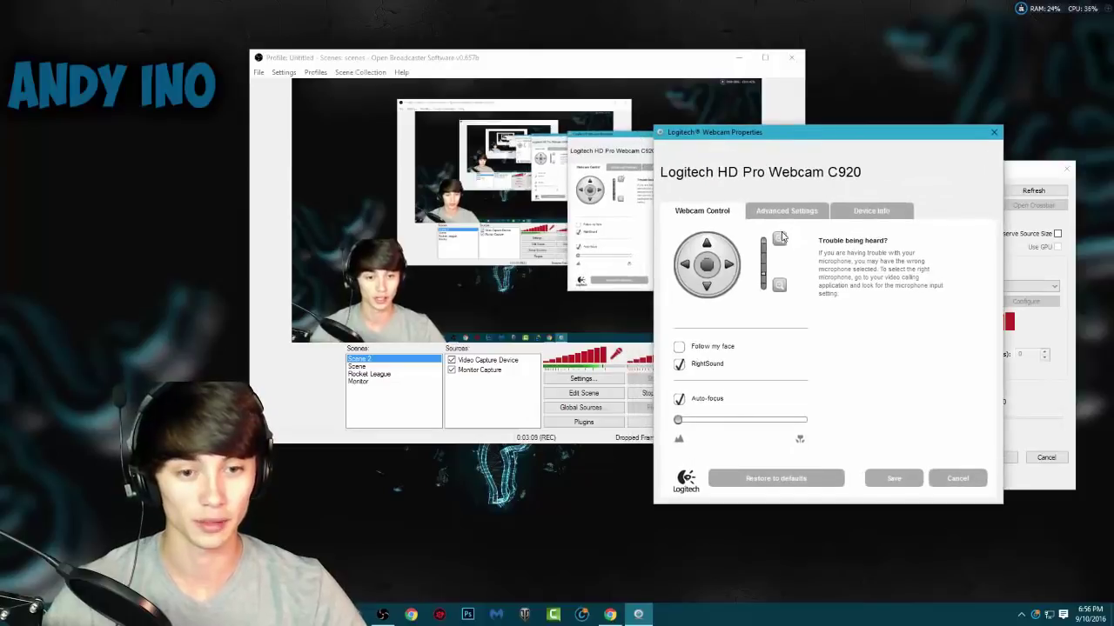
Step: Try switching the webcam's auto-focus off and on, and zooming its image in and out
{"action": "left_click", "coordinate": [680, 400]}
{"action": "mouse_move", "coordinate": [678, 421]}
{"action": "left_mouse_down"}
{"action": "mouse_move", "coordinate": [872, 424]}
{"action": "mouse_move", "coordinate": [674, 440]}
{"action": "left_mouse_up"}
{"action": "left_click", "coordinate": [680, 400]}
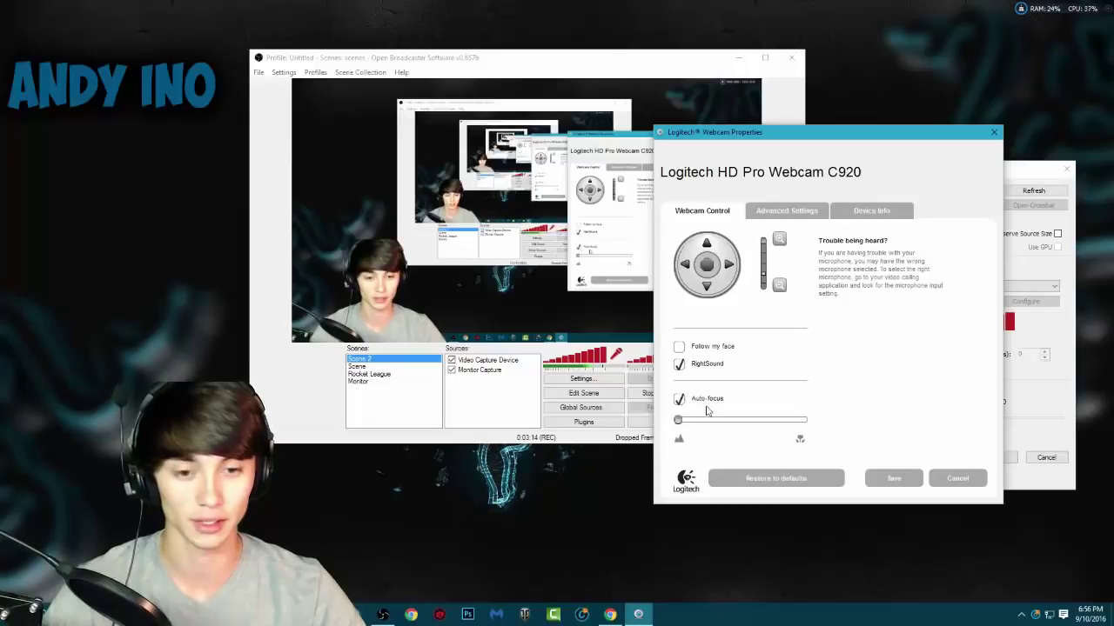
{"action": "left_click", "coordinate": [778, 239]}
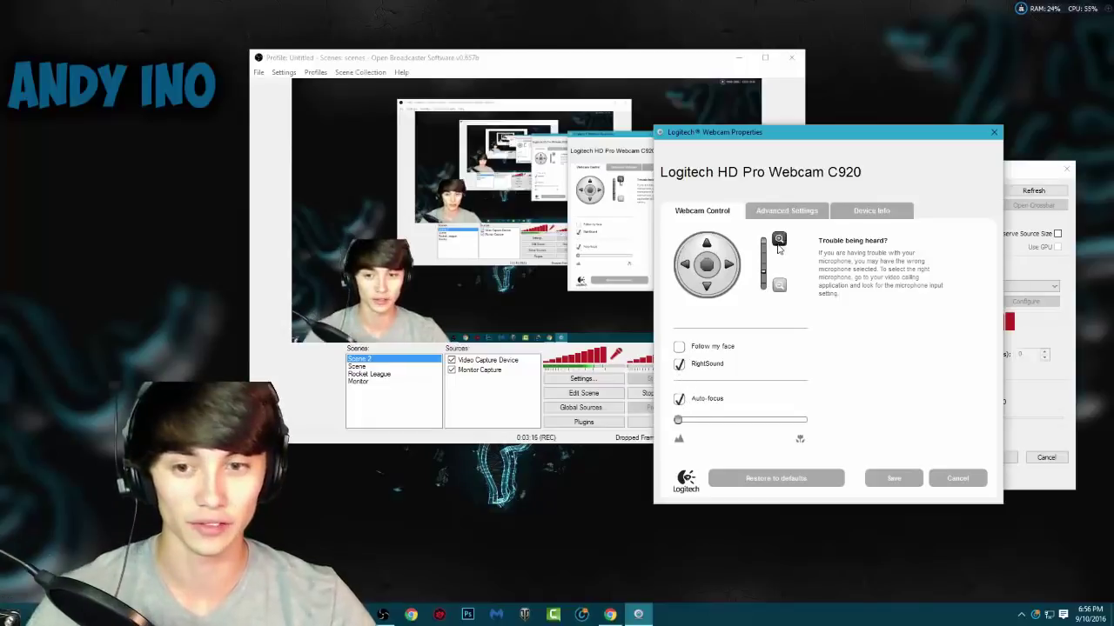
{"action": "left_click", "coordinate": [779, 287]}
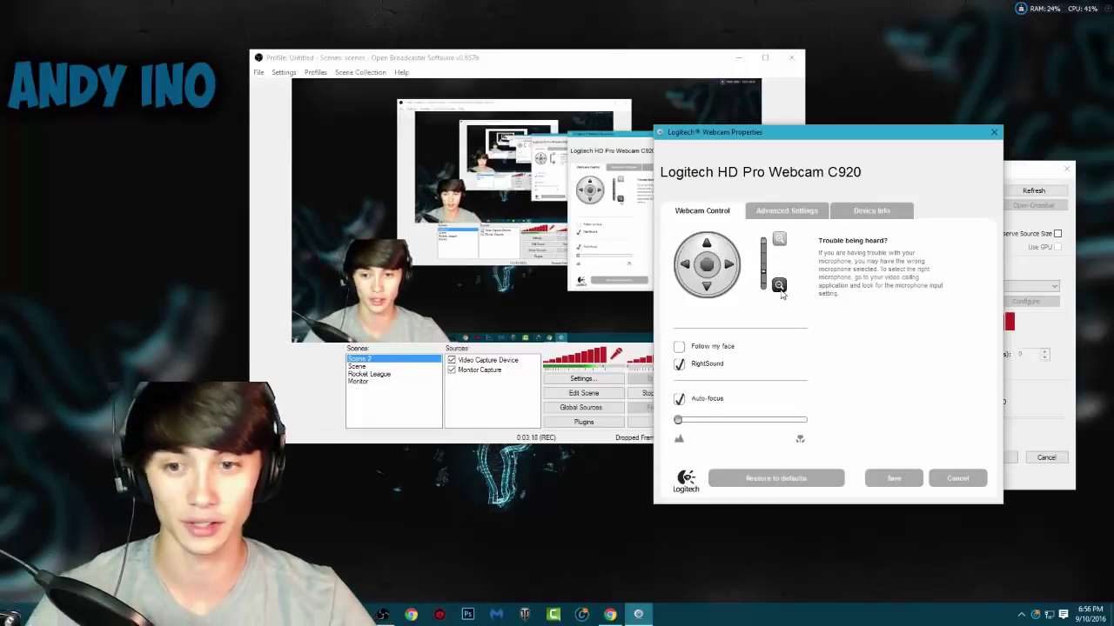
{"action": "left_click", "coordinate": [779, 240]}
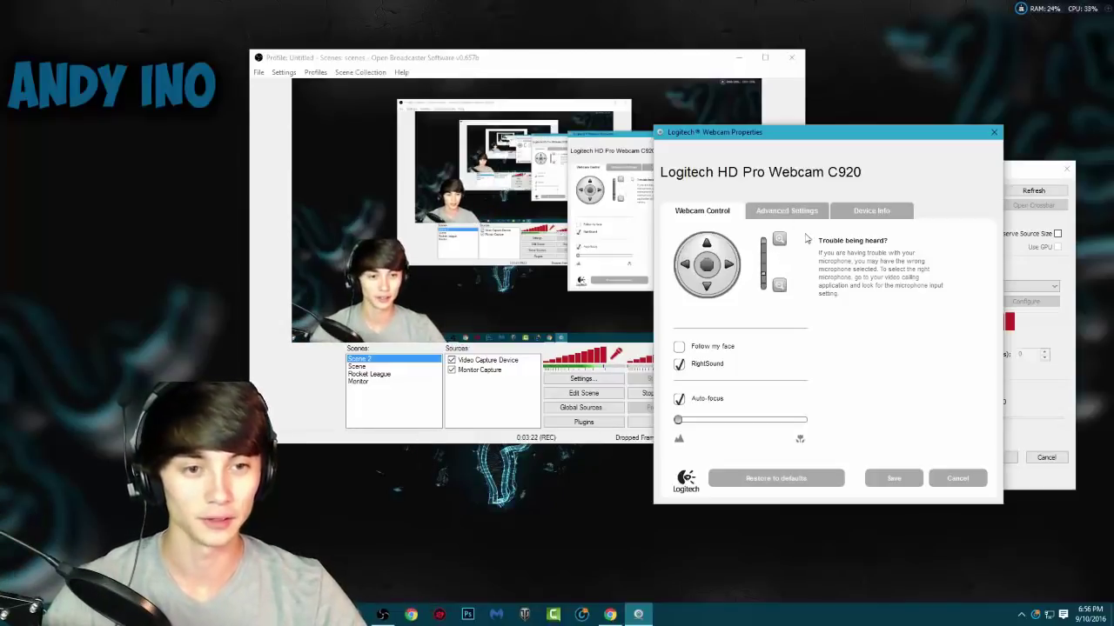
Step: Review the webcam's advanced settings and device information, and save the webcam properties
{"action": "left_click", "coordinate": [801, 215]}
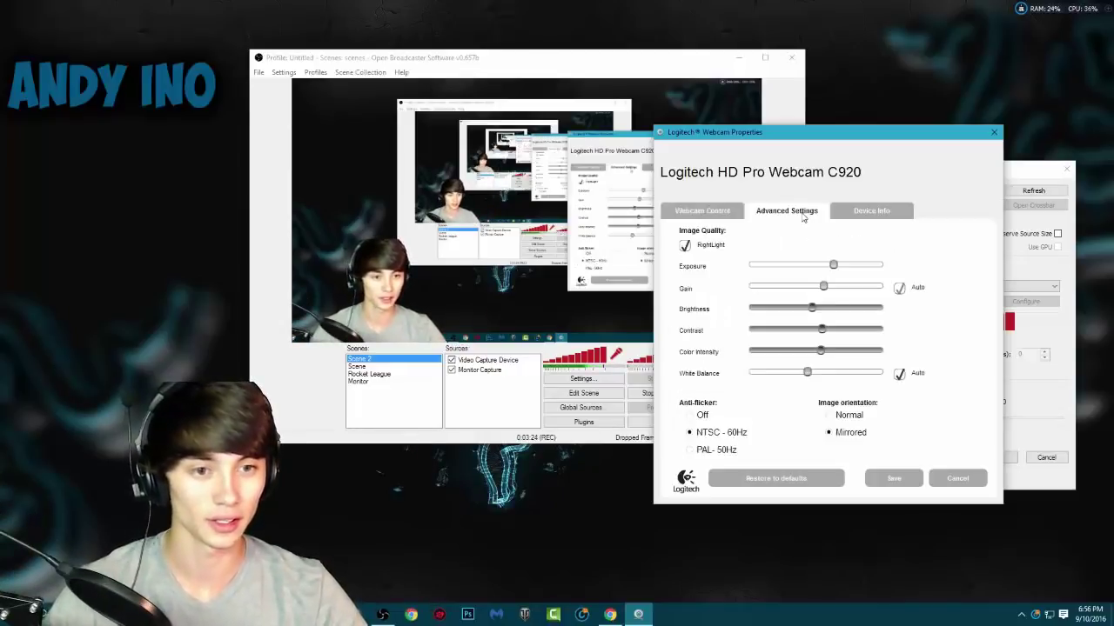
{"action": "left_click", "coordinate": [873, 214]}
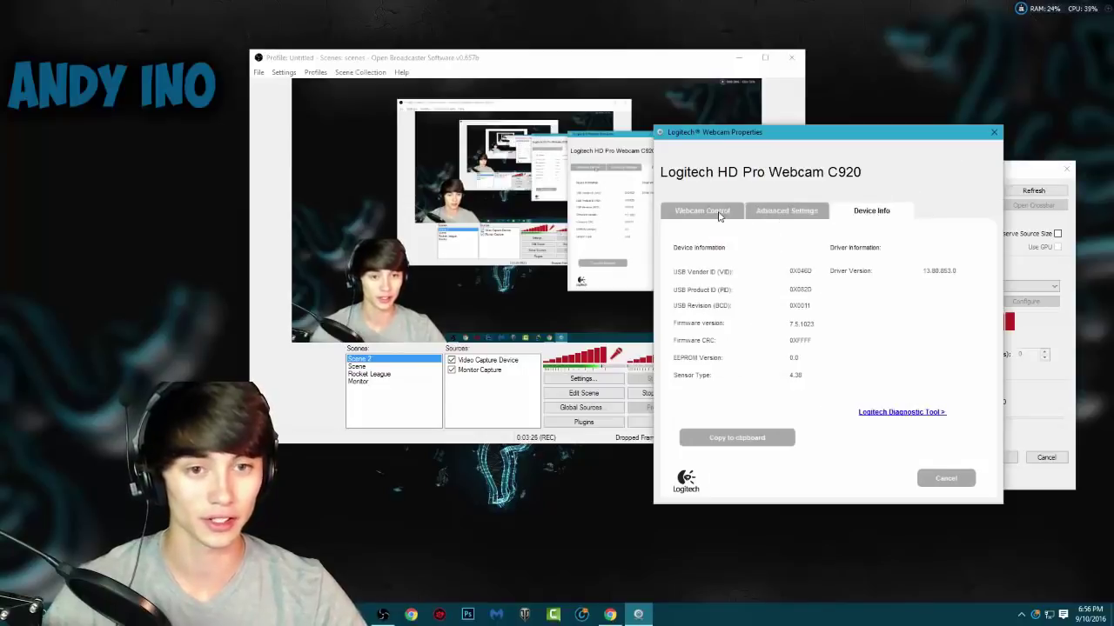
{"action": "left_click", "coordinate": [719, 213]}
{"action": "left_click", "coordinate": [889, 481]}
Step: Check the deinterlacing options for the webcam source, keeping None
{"action": "left_click_drag", "start_coordinate": [836, 179], "coordinate": [869, 125]}
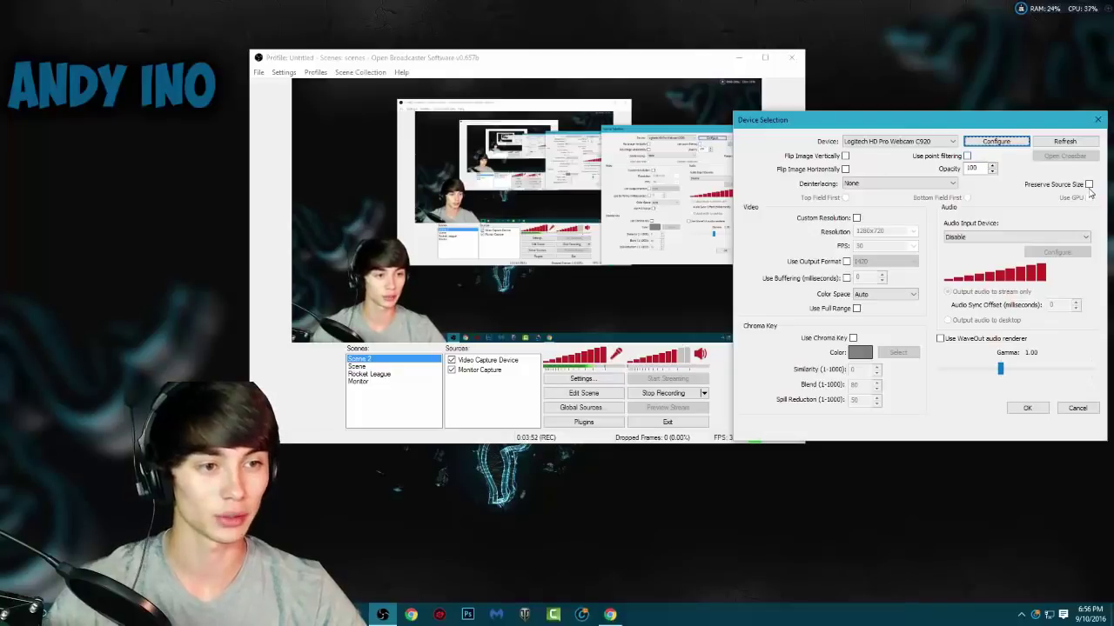
{"action": "left_click", "coordinate": [896, 183]}
{"action": "left_click", "coordinate": [908, 184]}
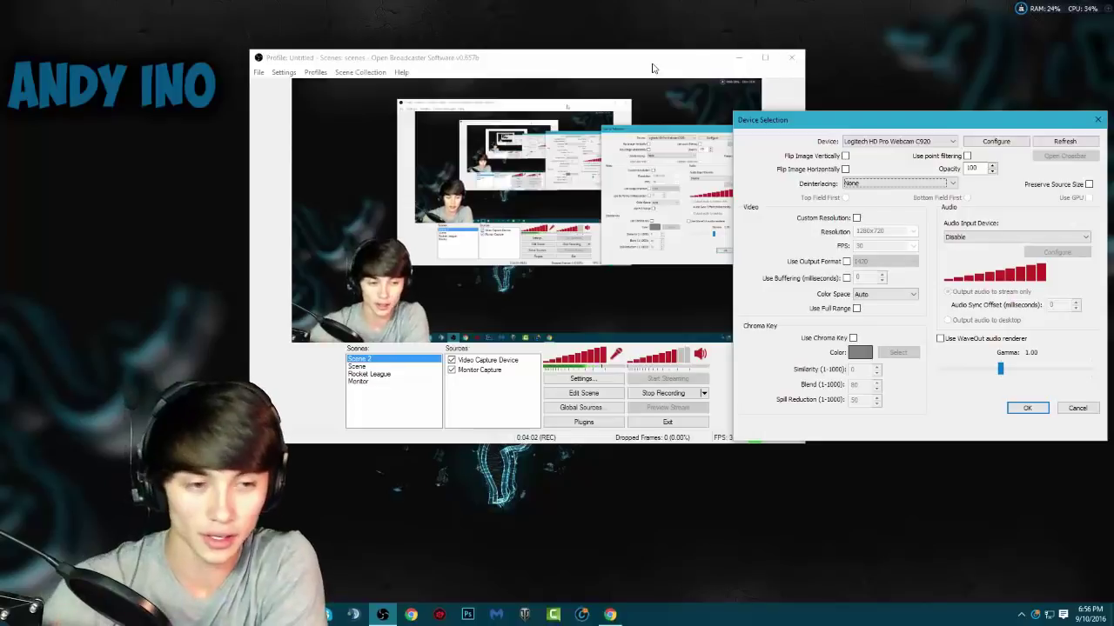
Step: Check the color space, full range and audio input options, keeping Auto, full range off and audio on Disable
{"action": "left_click_drag", "start_coordinate": [864, 117], "coordinate": [791, 93]}
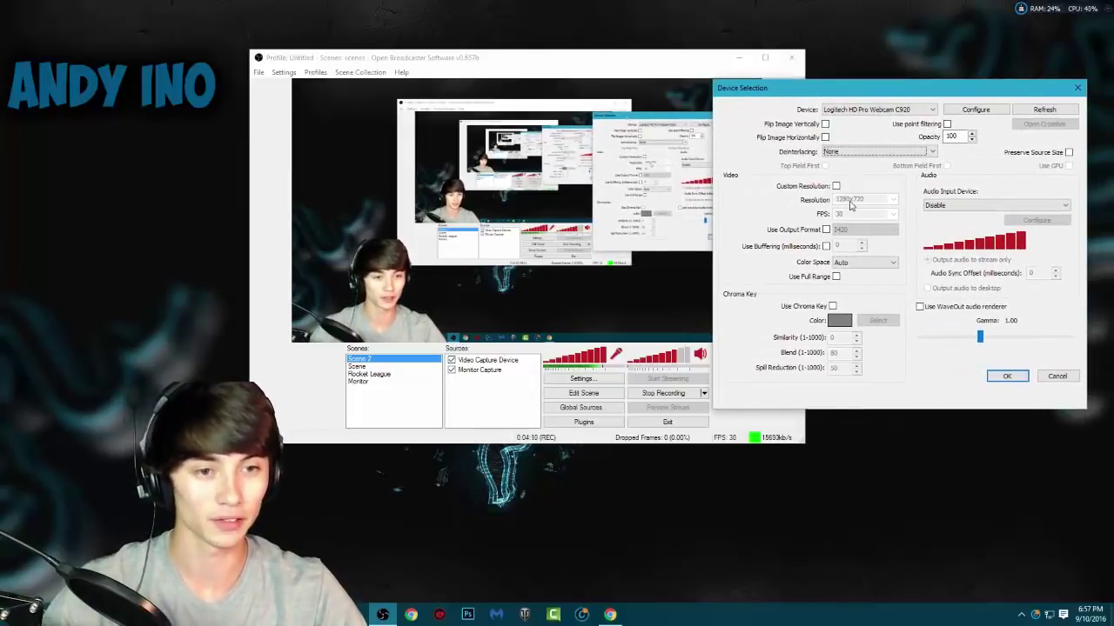
{"action": "left_click", "coordinate": [866, 262]}
{"action": "left_click", "coordinate": [861, 271]}
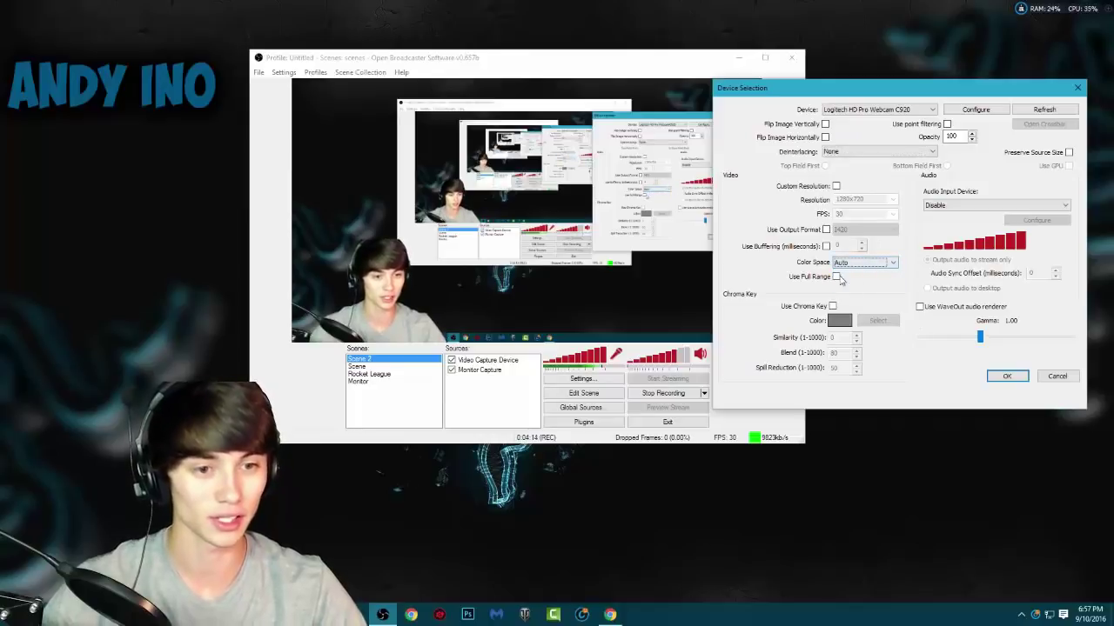
{"action": "left_click", "coordinate": [836, 277]}
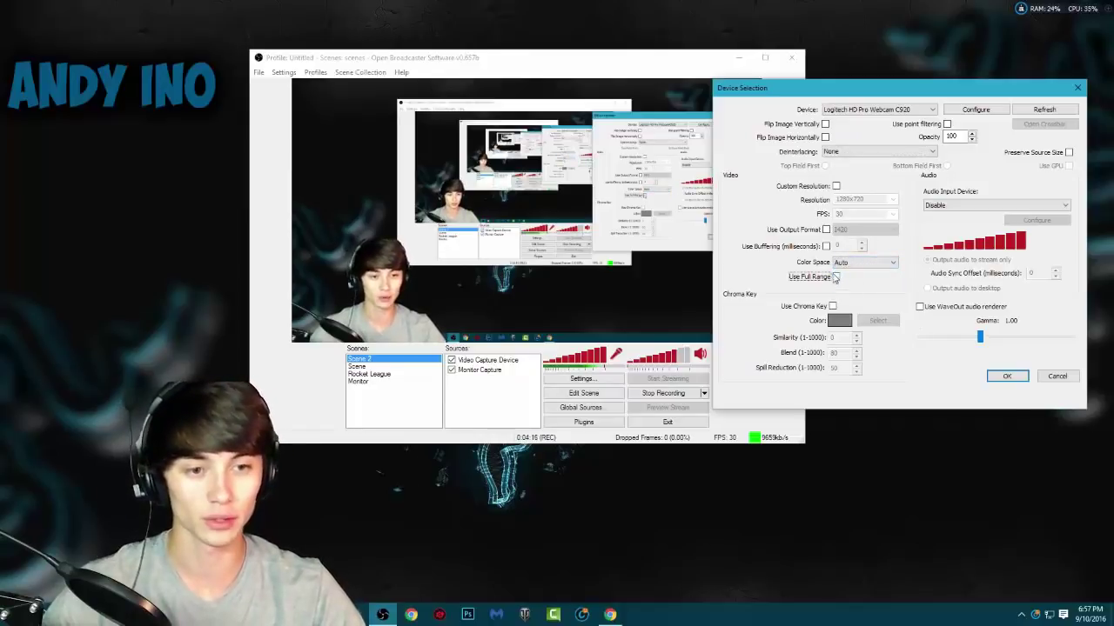
{"action": "left_click_drag", "start_coordinate": [908, 91], "coordinate": [883, 72]}
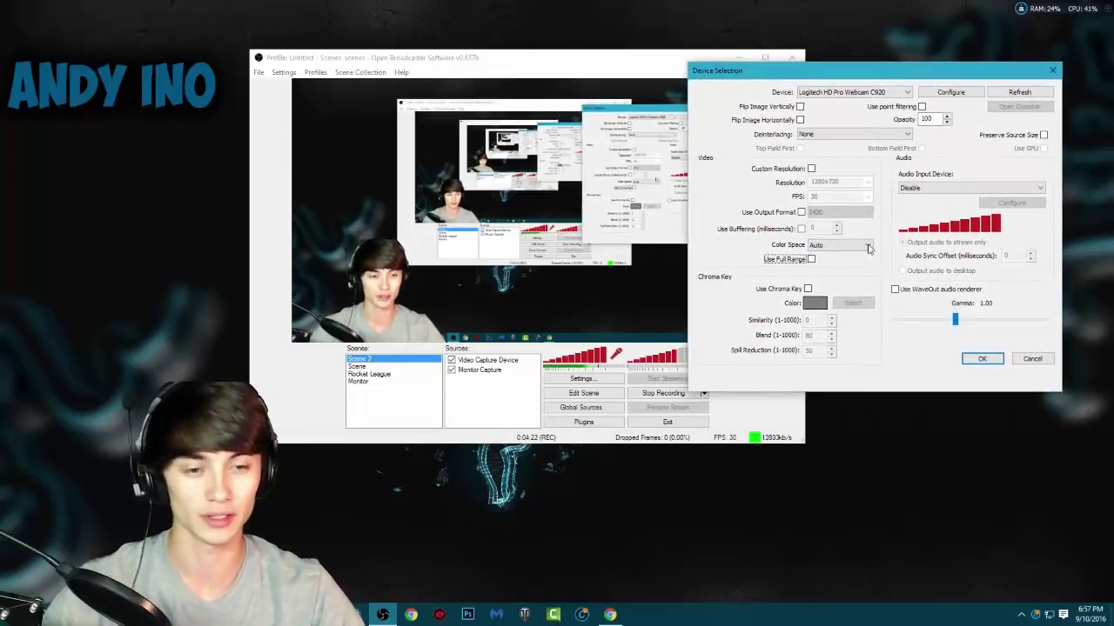
{"action": "left_click", "coordinate": [944, 190]}
{"action": "left_click", "coordinate": [941, 190]}
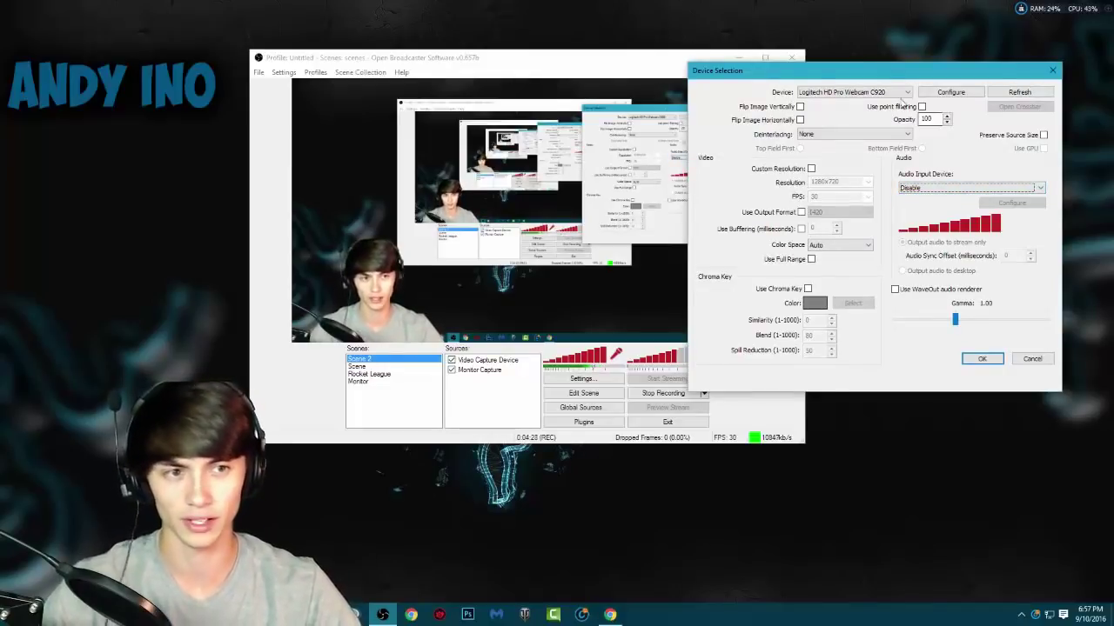
{"action": "left_click_drag", "start_coordinate": [879, 71], "coordinate": [863, 74]}
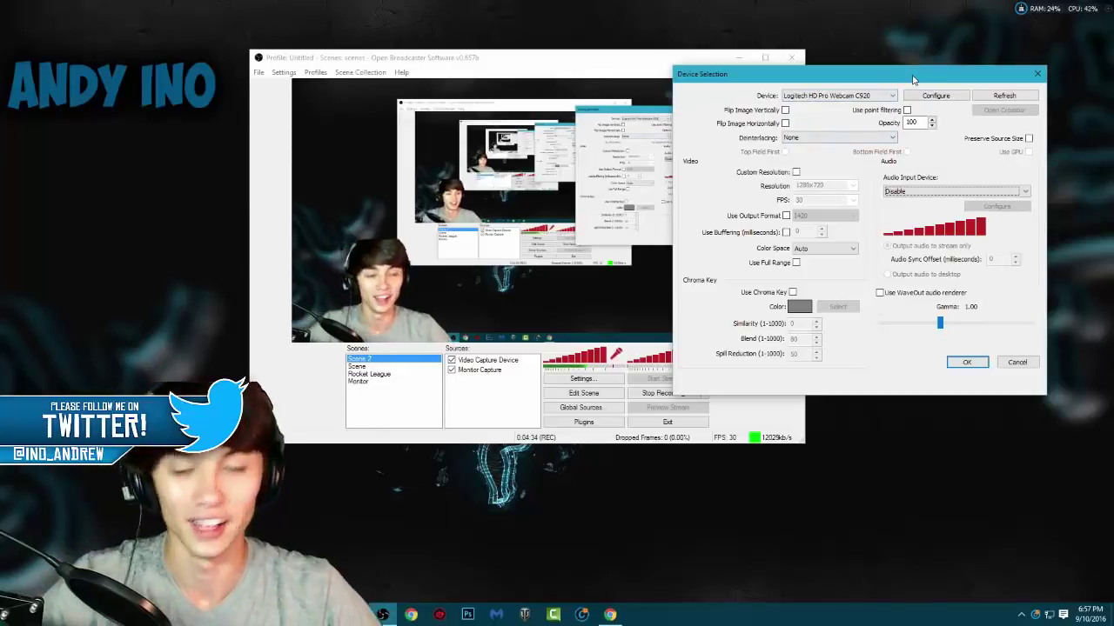
{"action": "left_click_drag", "start_coordinate": [905, 73], "coordinate": [903, 69]}
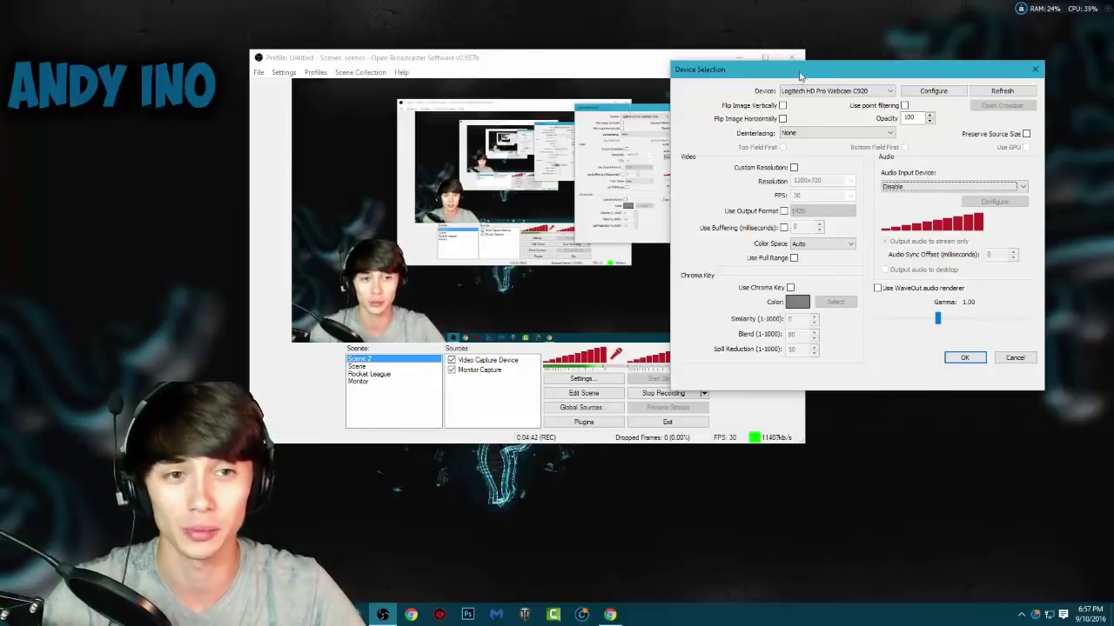
{"action": "left_click_drag", "start_coordinate": [800, 76], "coordinate": [785, 81]}
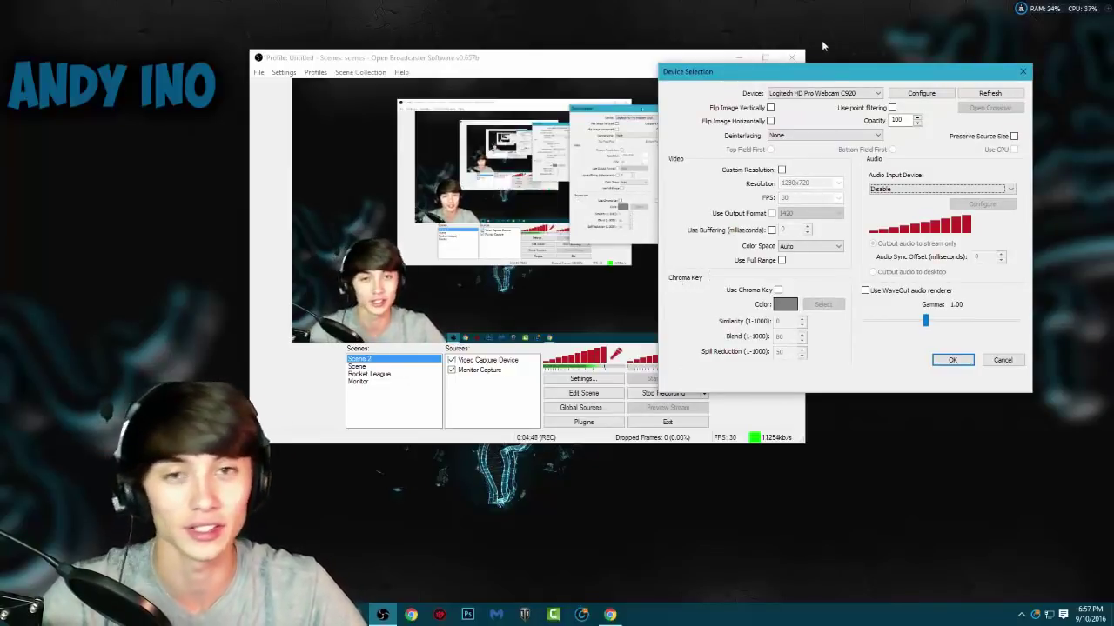
{"action": "mouse_move", "coordinate": [811, 76]}
{"action": "left_mouse_down"}
{"action": "mouse_move", "coordinate": [793, 68]}
{"action": "mouse_move", "coordinate": [773, 87]}
{"action": "mouse_move", "coordinate": [915, 99]}
{"action": "mouse_move", "coordinate": [828, 97]}
{"action": "mouse_move", "coordinate": [818, 83]}
{"action": "mouse_move", "coordinate": [849, 76]}
{"action": "mouse_move", "coordinate": [829, 79]}
{"action": "left_mouse_up"}
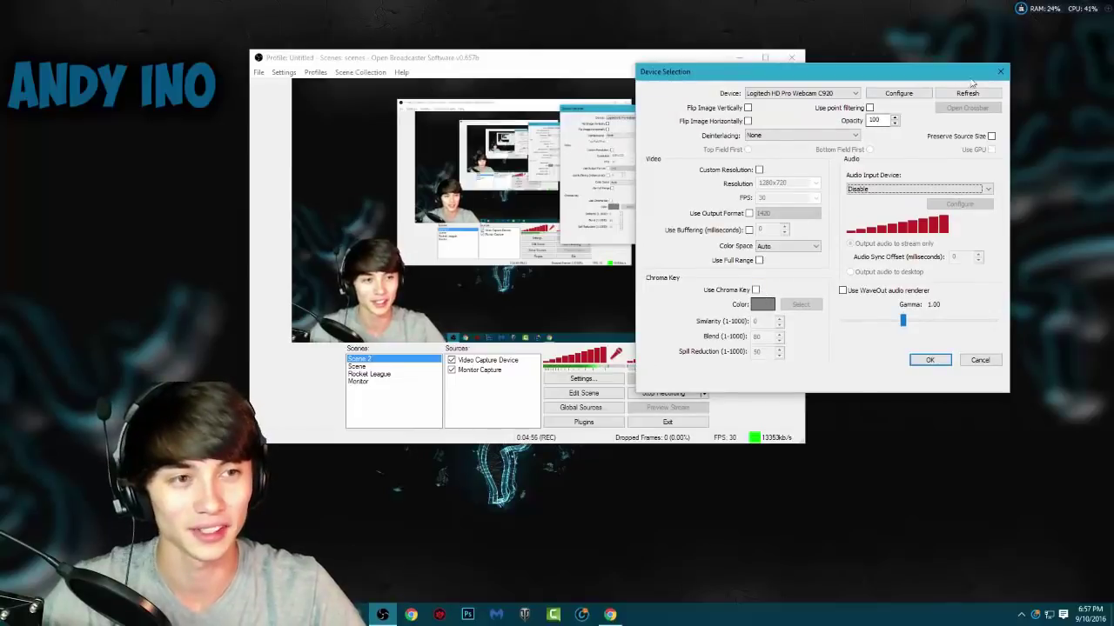
Step: Close the device selection, open the properties of the existing Video Capture Device source and turn off its chroma key
{"action": "left_click", "coordinate": [1001, 72]}
{"action": "right_click", "coordinate": [509, 365]}
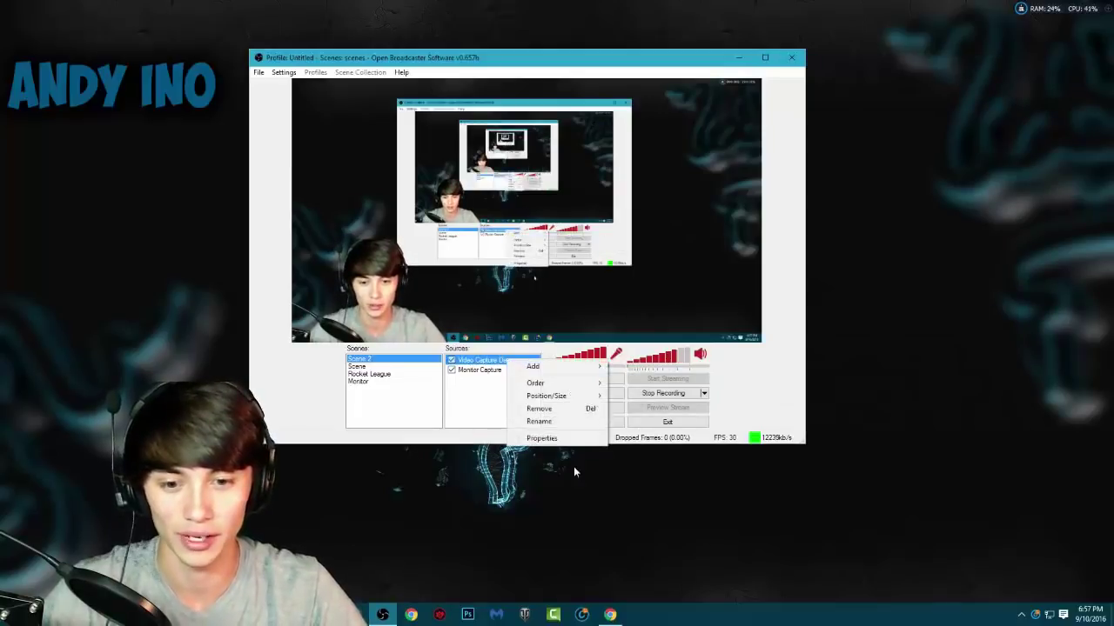
{"action": "left_click", "coordinate": [541, 438]}
{"action": "left_click_drag", "start_coordinate": [613, 145], "coordinate": [954, 94]}
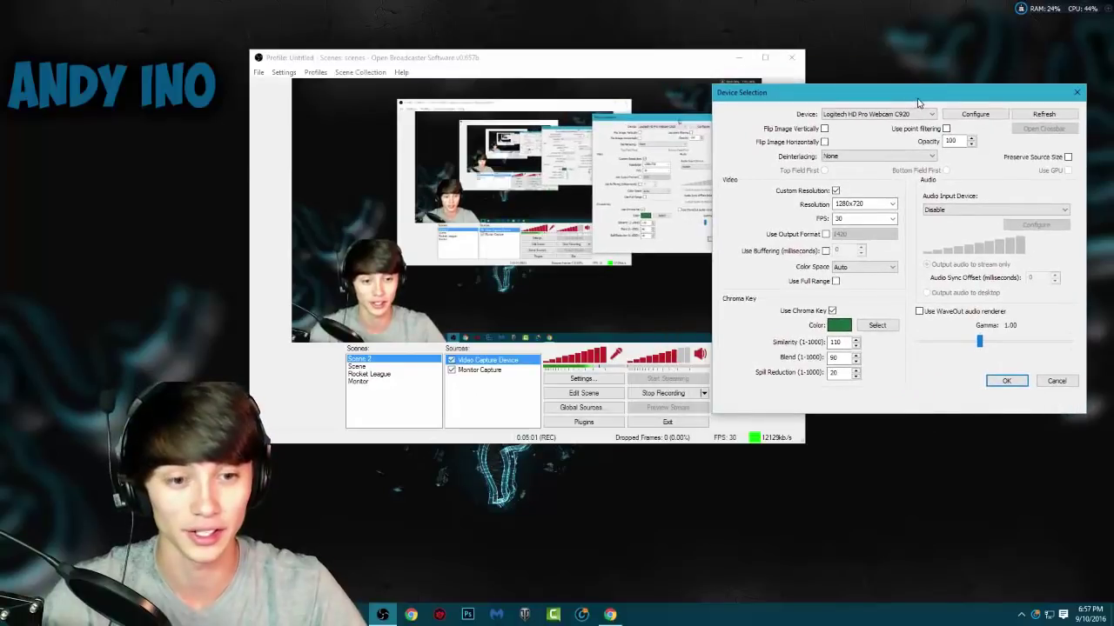
{"action": "left_click", "coordinate": [832, 311]}
{"action": "left_click_drag", "start_coordinate": [864, 98], "coordinate": [853, 99]}
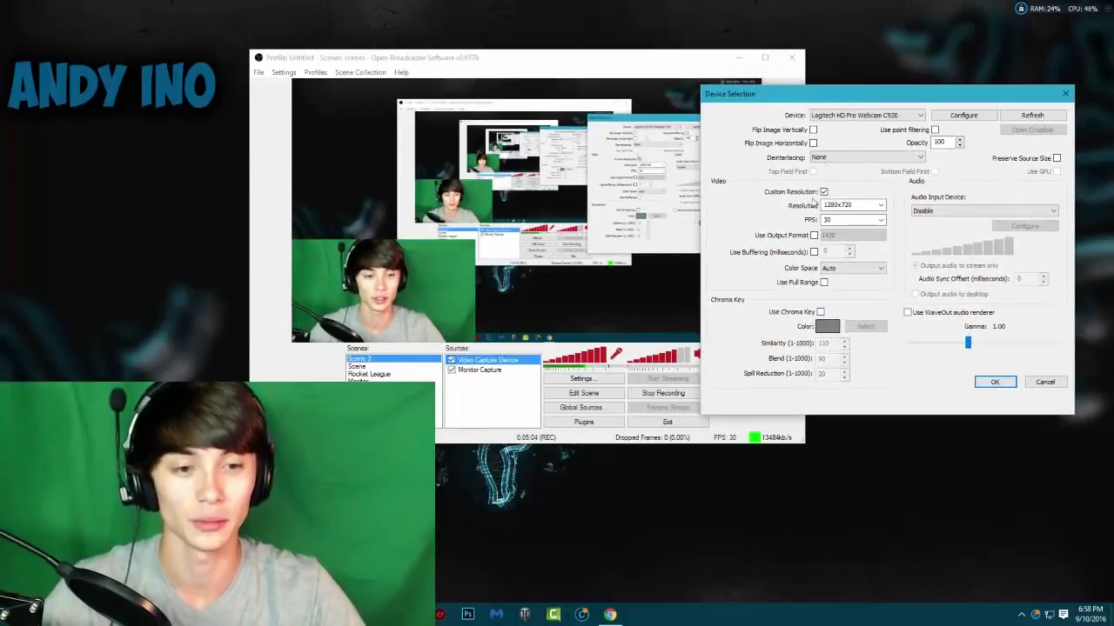
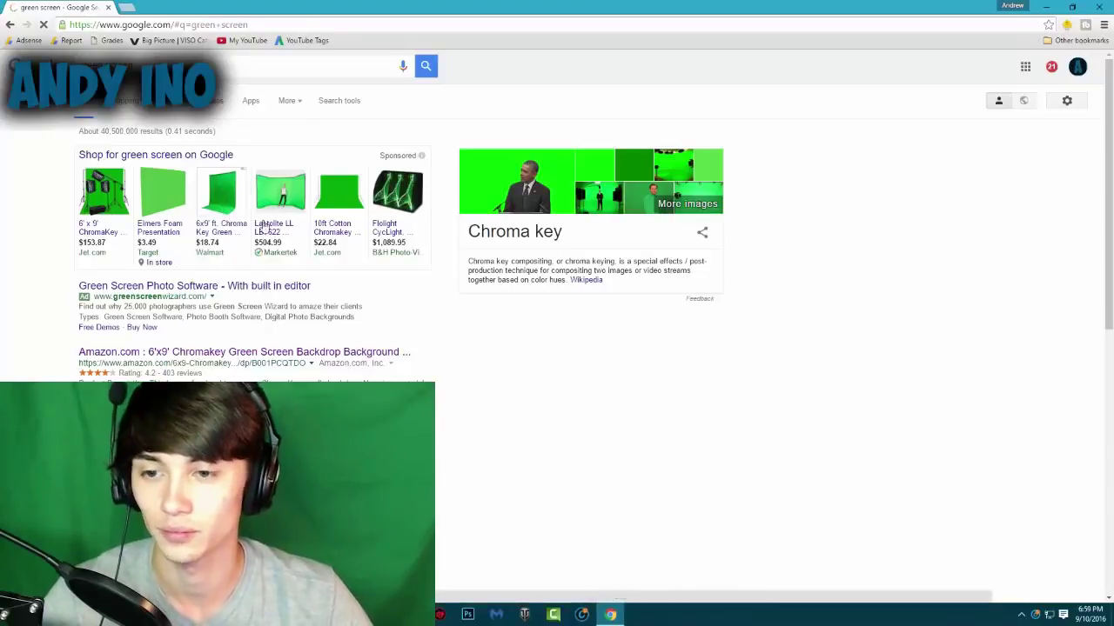
Step: Look over Walmart's 6x9 ft chroma key green screen listing from the search results, and close the browser
{"action": "left_click", "coordinate": [224, 231]}
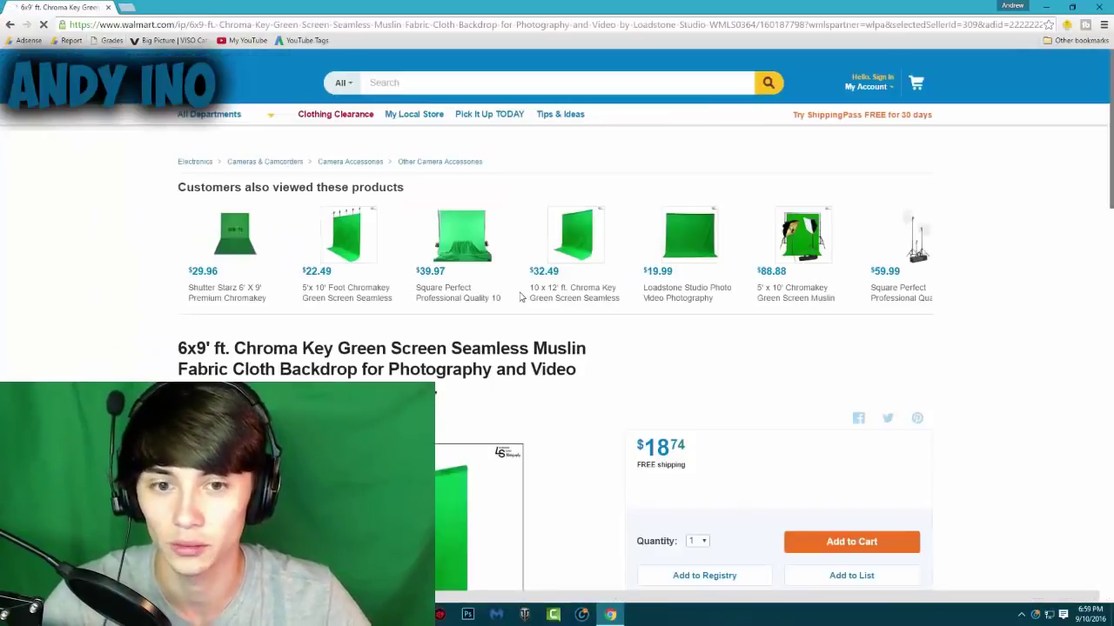
{"action": "scroll", "coordinate": [661, 182], "scroll_direction": "down", "scroll_amount": 3}
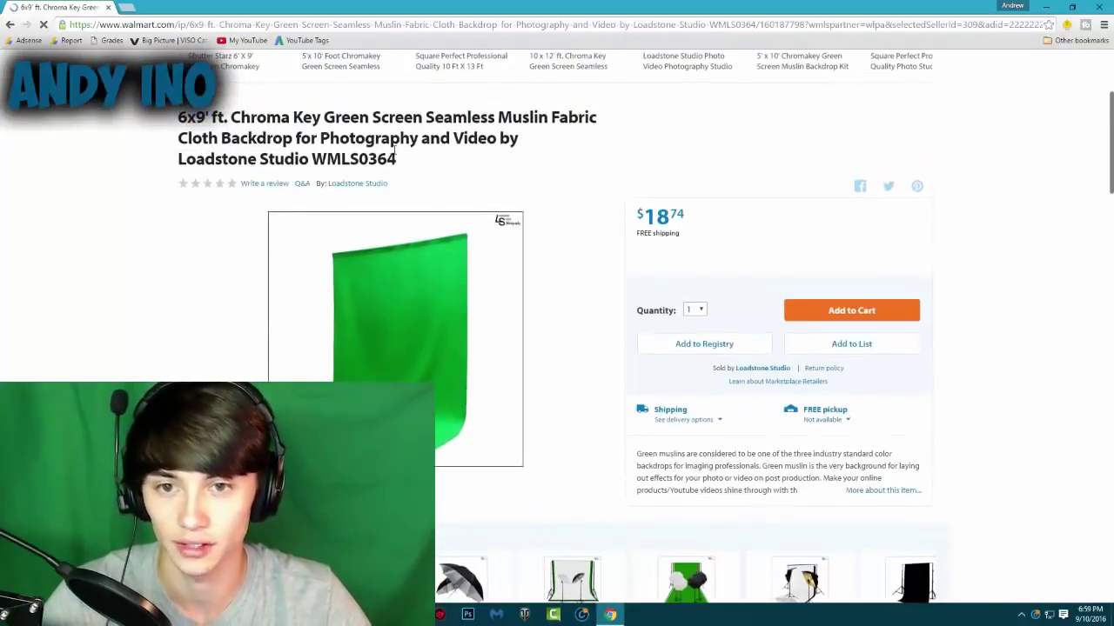
{"action": "scroll", "coordinate": [443, 174], "scroll_direction": "down", "scroll_amount": 7}
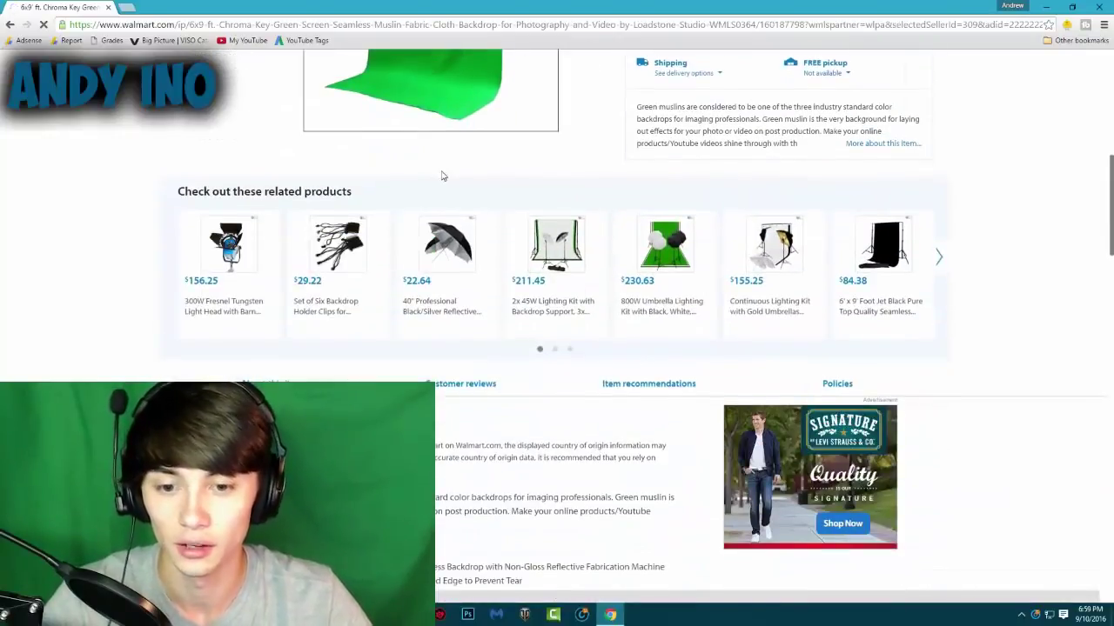
{"action": "scroll", "coordinate": [348, 274], "scroll_direction": "down", "scroll_amount": 2}
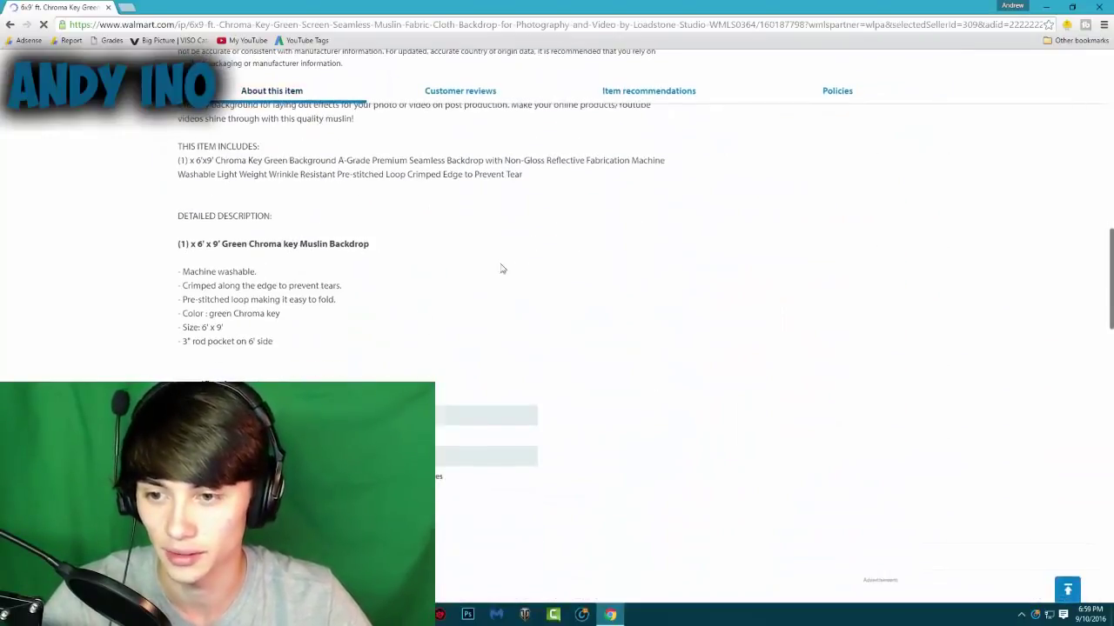
{"action": "scroll", "coordinate": [693, 264], "scroll_direction": "up", "scroll_amount": 10}
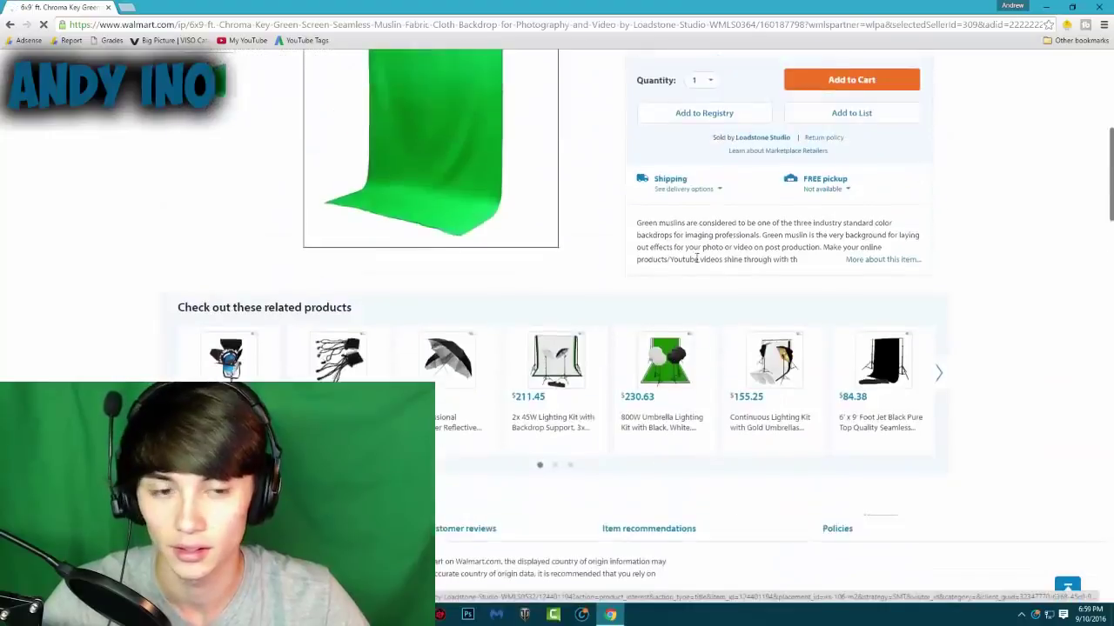
{"action": "scroll", "coordinate": [666, 437], "scroll_direction": "down", "scroll_amount": 2}
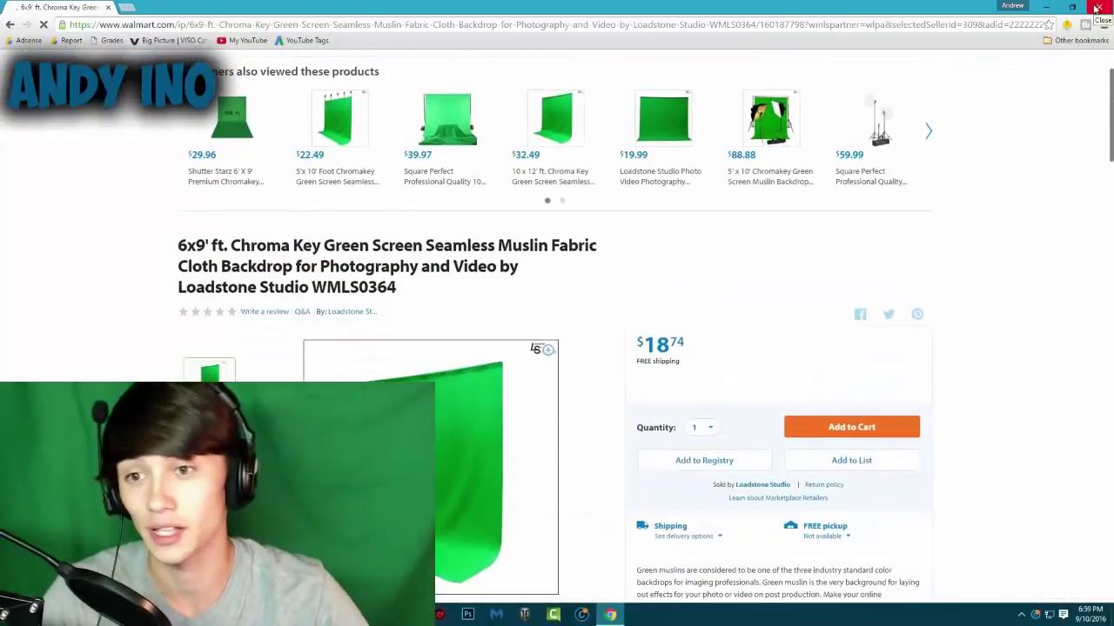
{"action": "left_click", "coordinate": [1100, 6]}
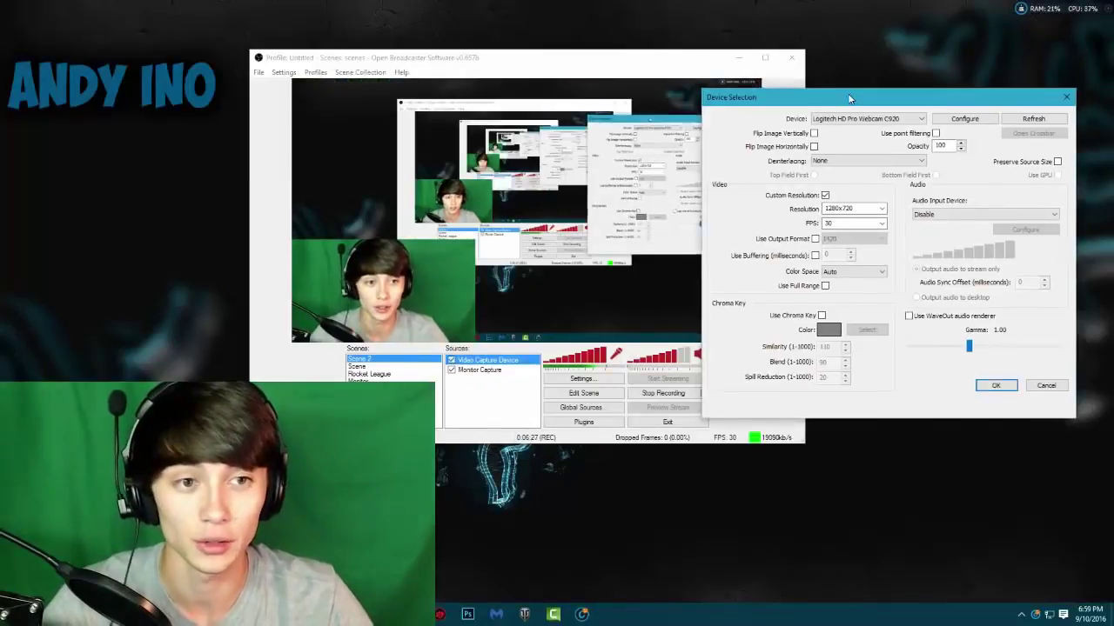
{"action": "left_click", "coordinate": [629, 72]}
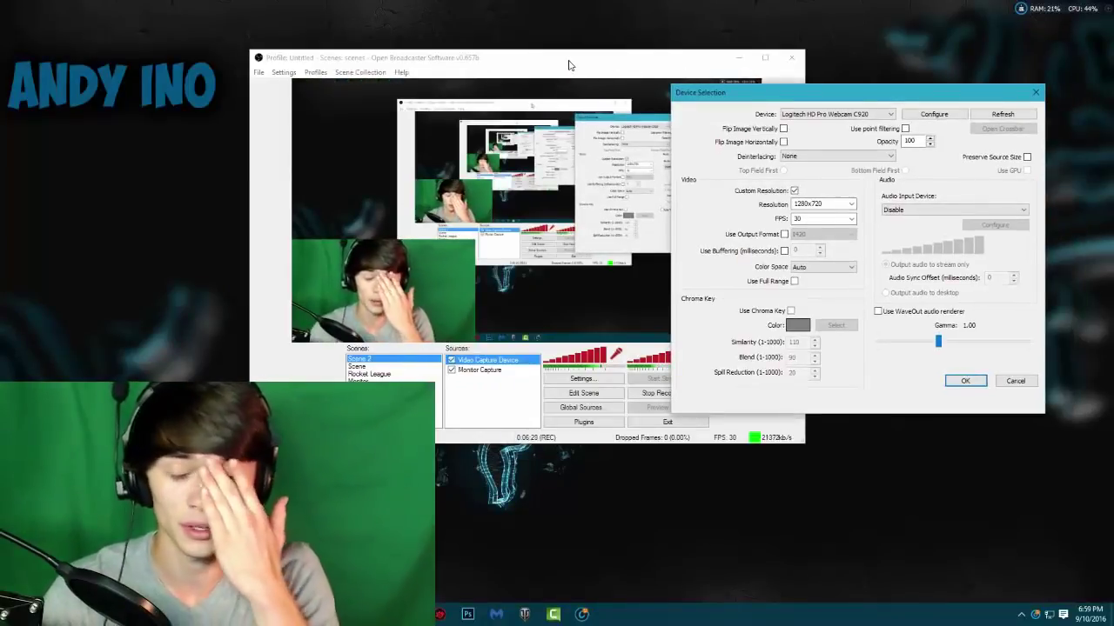
{"action": "mouse_move", "coordinate": [812, 97]}
{"action": "left_mouse_down"}
{"action": "mouse_move", "coordinate": [835, 96]}
{"action": "mouse_move", "coordinate": [820, 81]}
{"action": "left_mouse_up"}
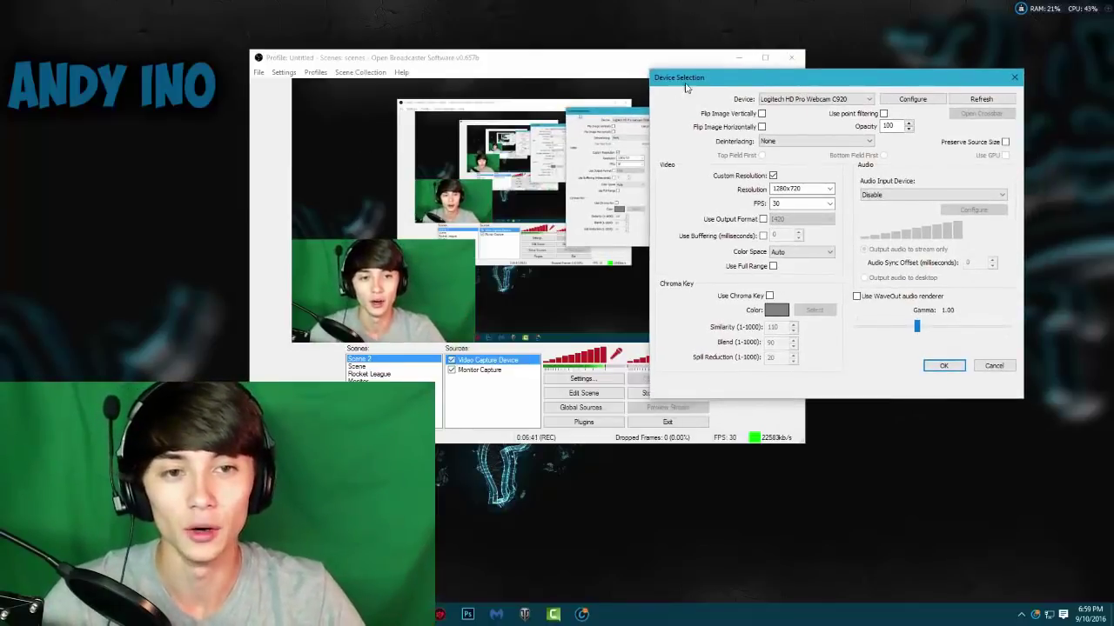
{"action": "left_click_drag", "start_coordinate": [688, 84], "coordinate": [672, 85]}
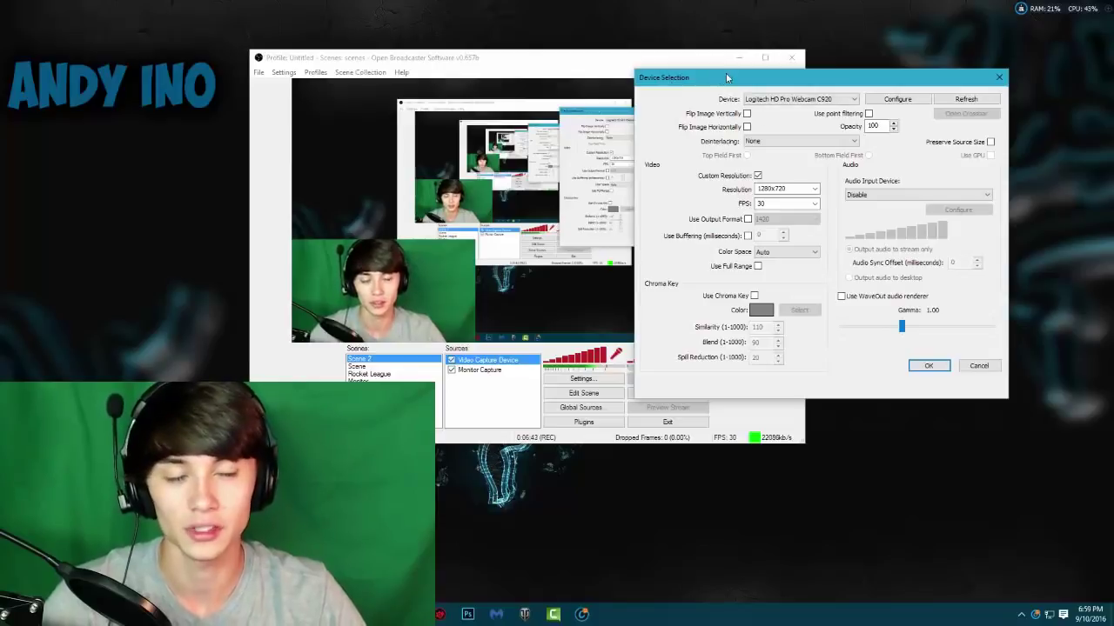
{"action": "left_click_drag", "start_coordinate": [740, 85], "coordinate": [716, 78]}
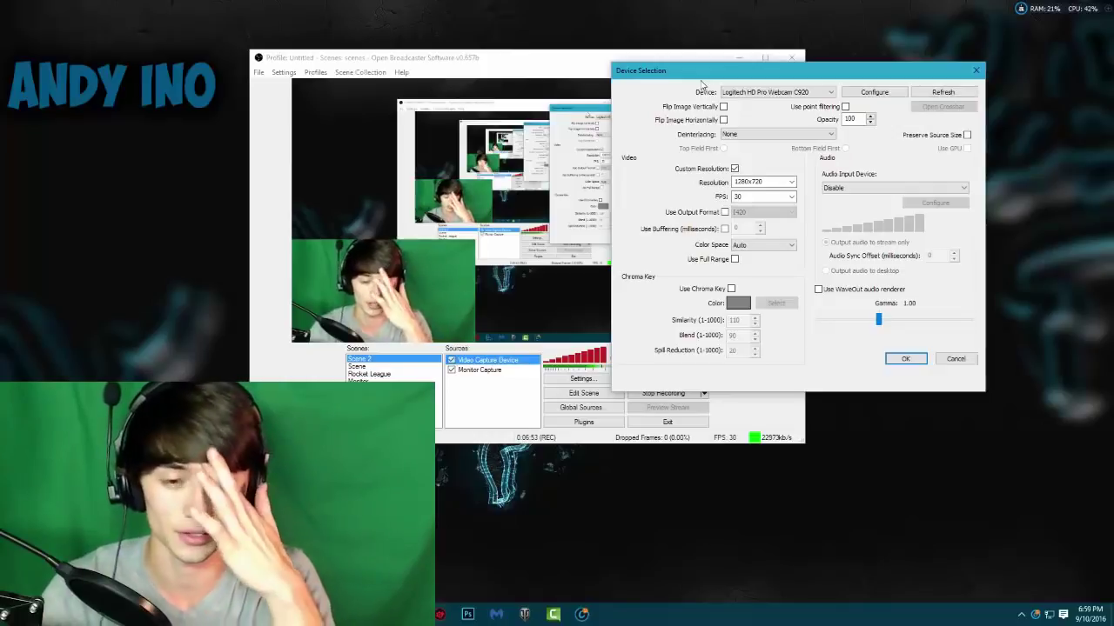
{"action": "left_click_drag", "start_coordinate": [707, 70], "coordinate": [653, 81]}
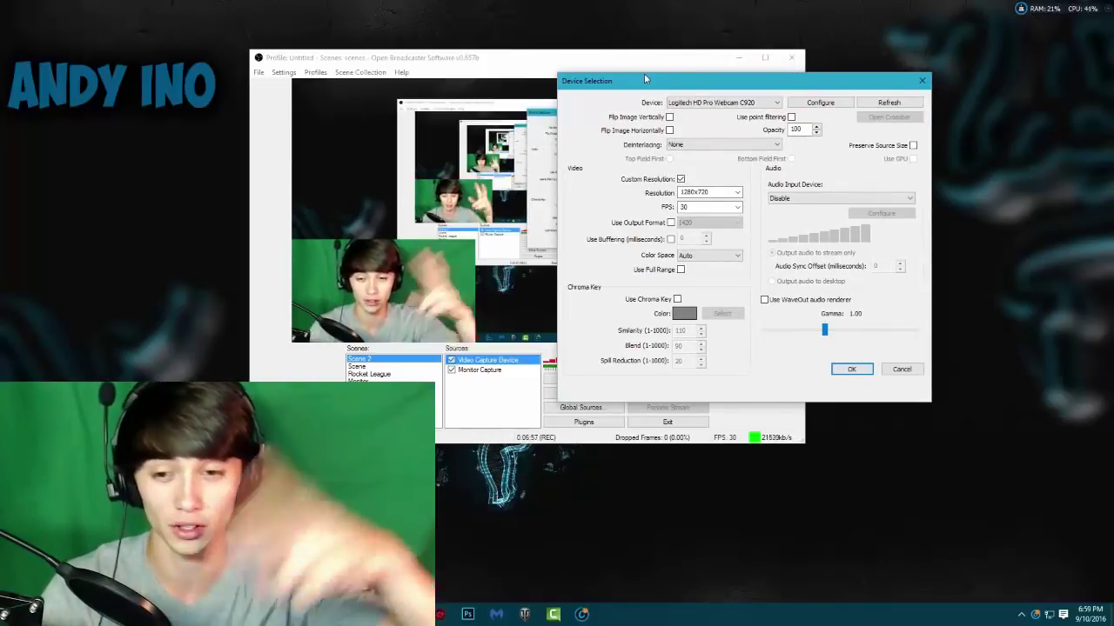
{"action": "left_click_drag", "start_coordinate": [651, 91], "coordinate": [624, 77]}
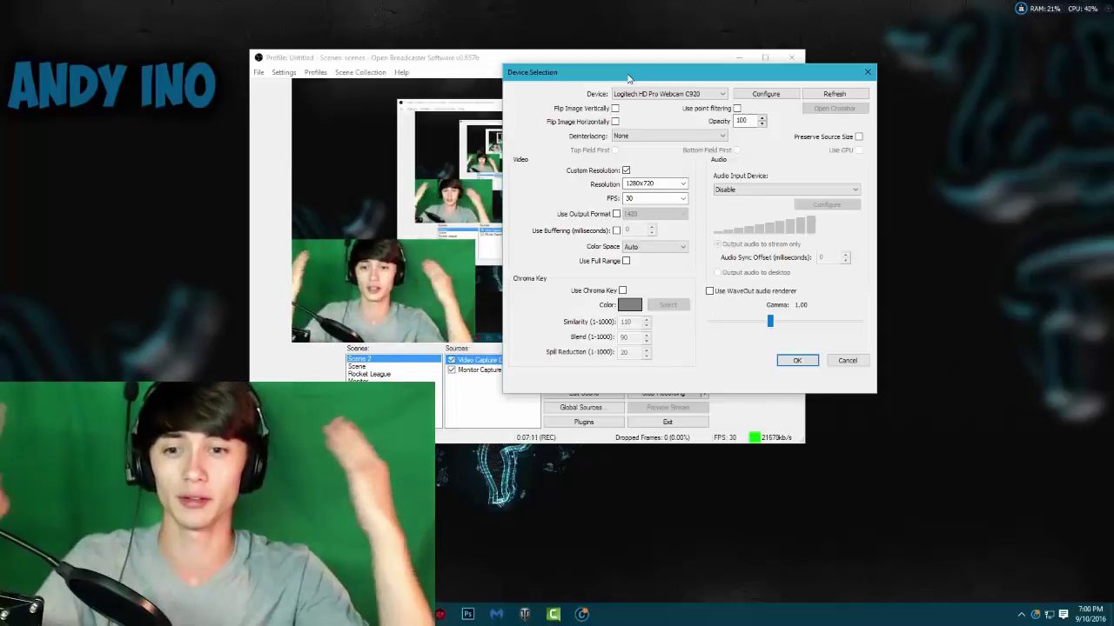
{"action": "left_click_drag", "start_coordinate": [729, 74], "coordinate": [701, 81]}
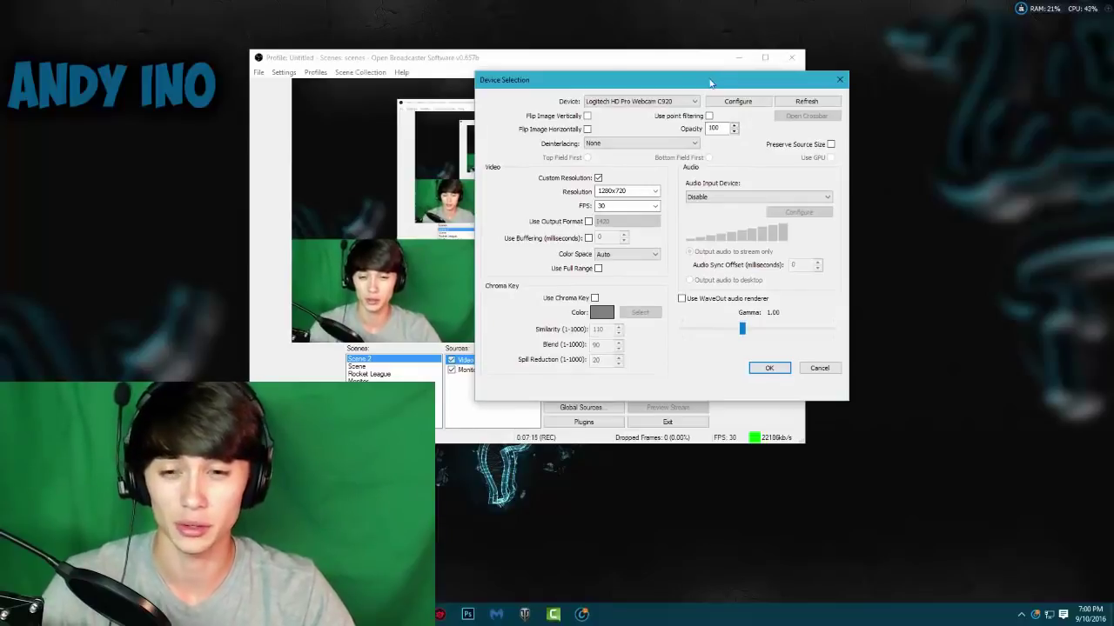
{"action": "left_click_drag", "start_coordinate": [647, 80], "coordinate": [620, 79]}
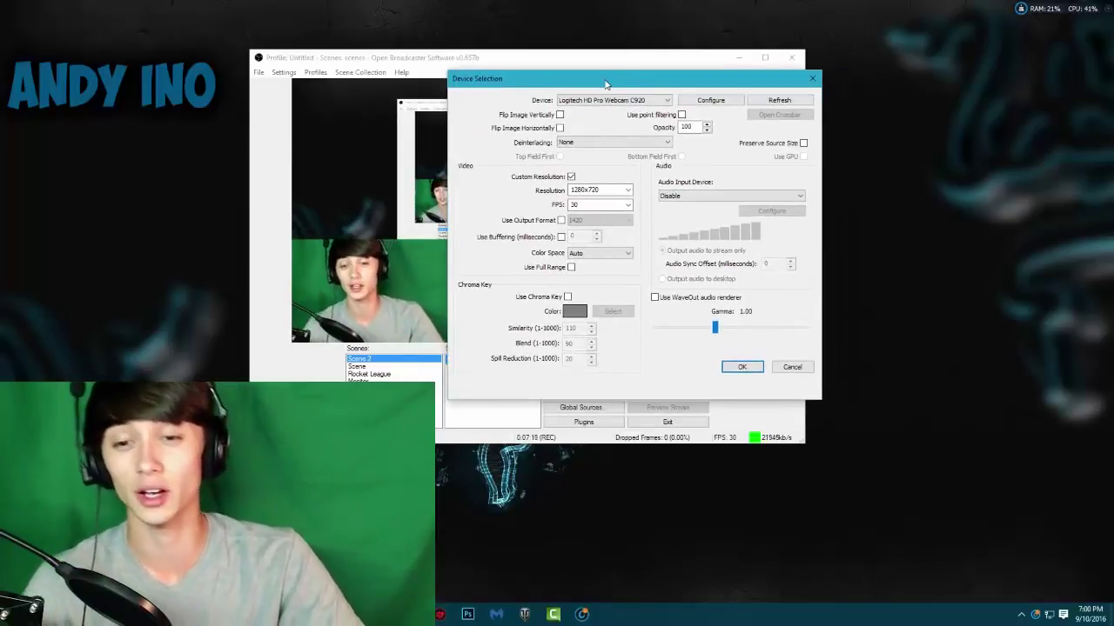
{"action": "left_click_drag", "start_coordinate": [527, 82], "coordinate": [658, 111]}
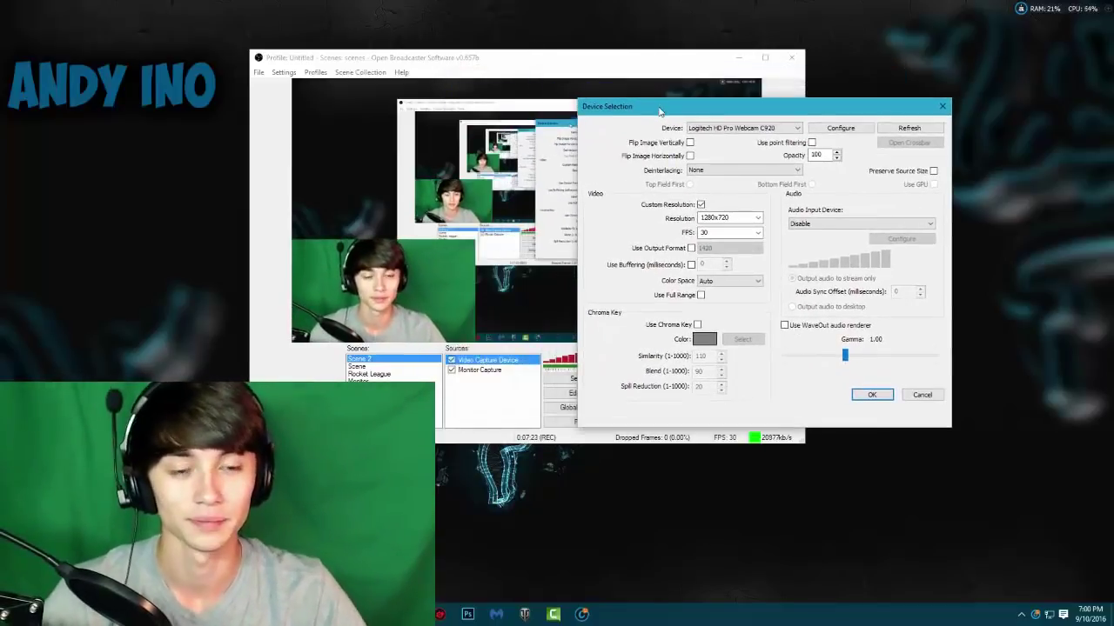
{"action": "left_click_drag", "start_coordinate": [746, 114], "coordinate": [738, 110]}
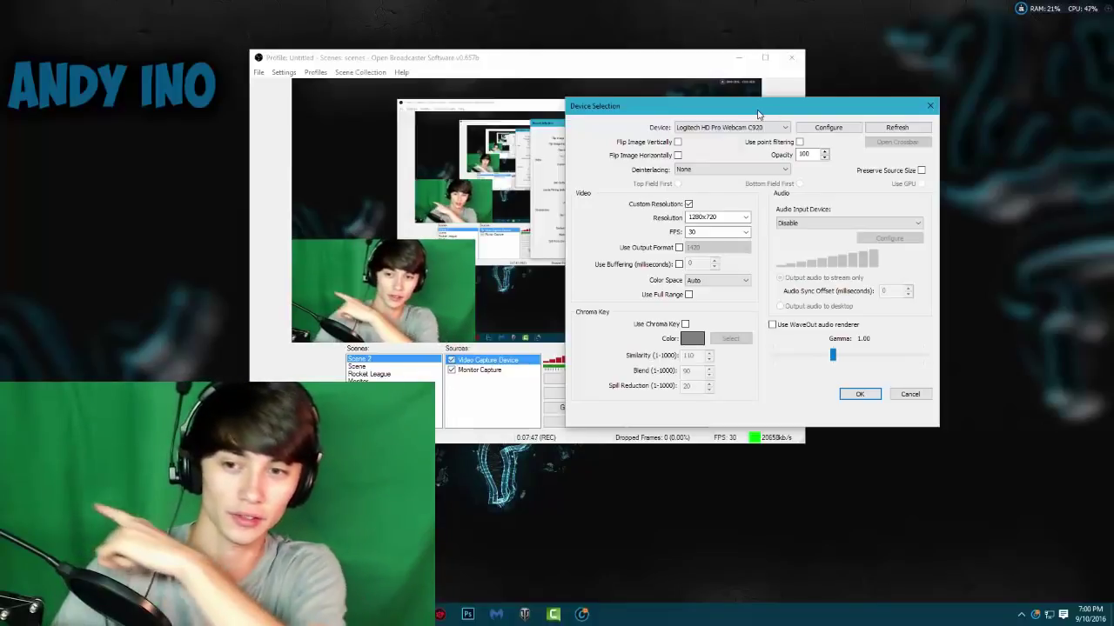
{"action": "left_click_drag", "start_coordinate": [759, 114], "coordinate": [778, 110]}
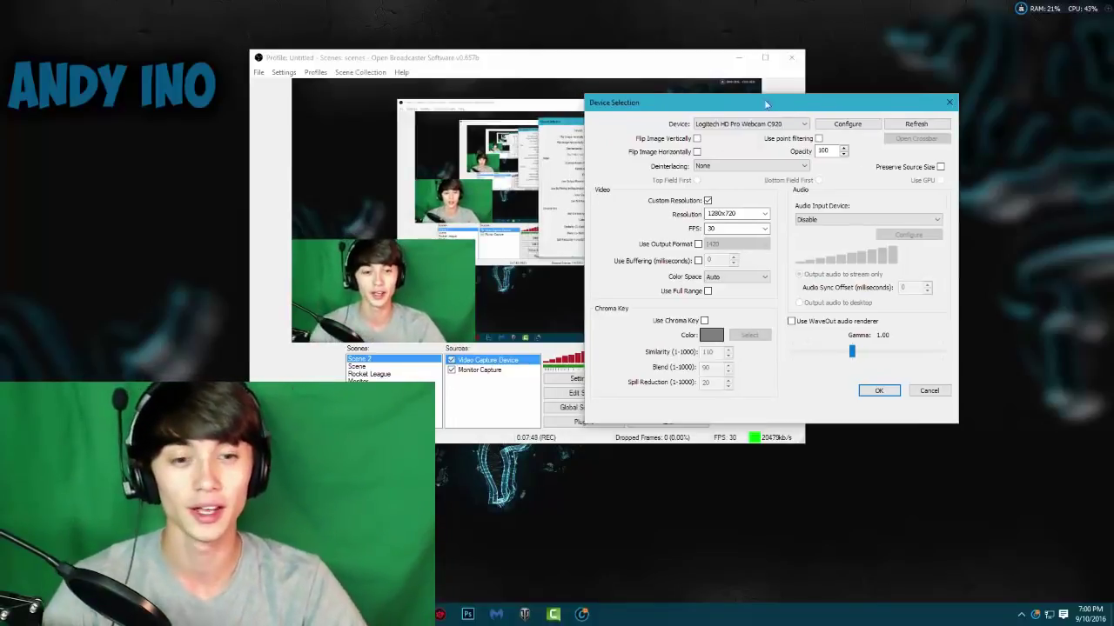
Step: Enable chroma key for the webcam source and pick the green backdrop in the preview as the key color
{"action": "left_click", "coordinate": [704, 321]}
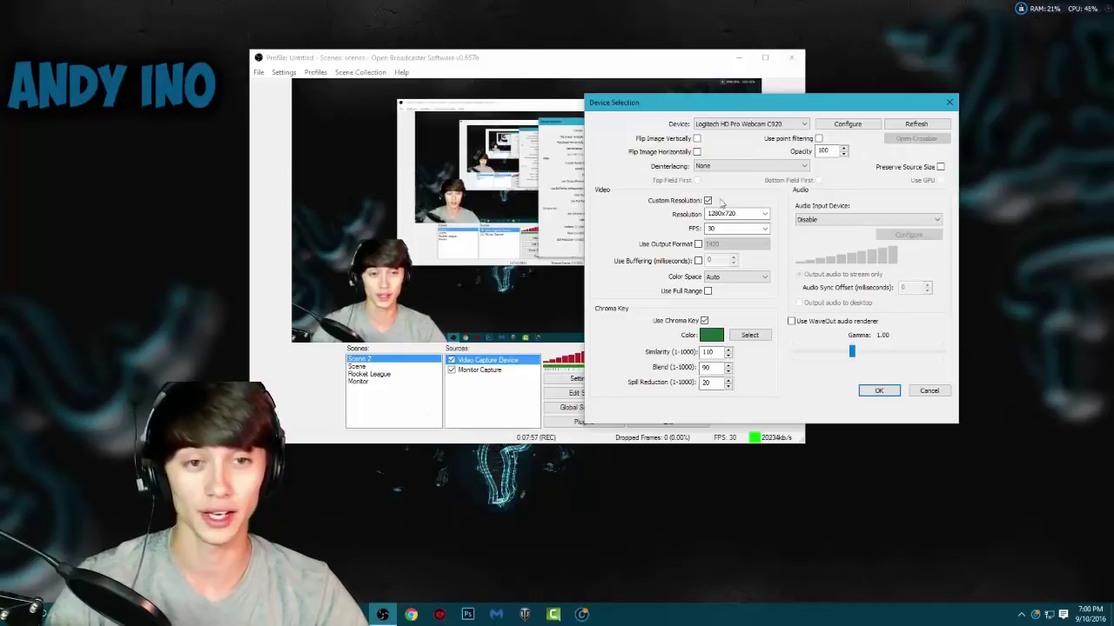
{"action": "left_click", "coordinate": [749, 335]}
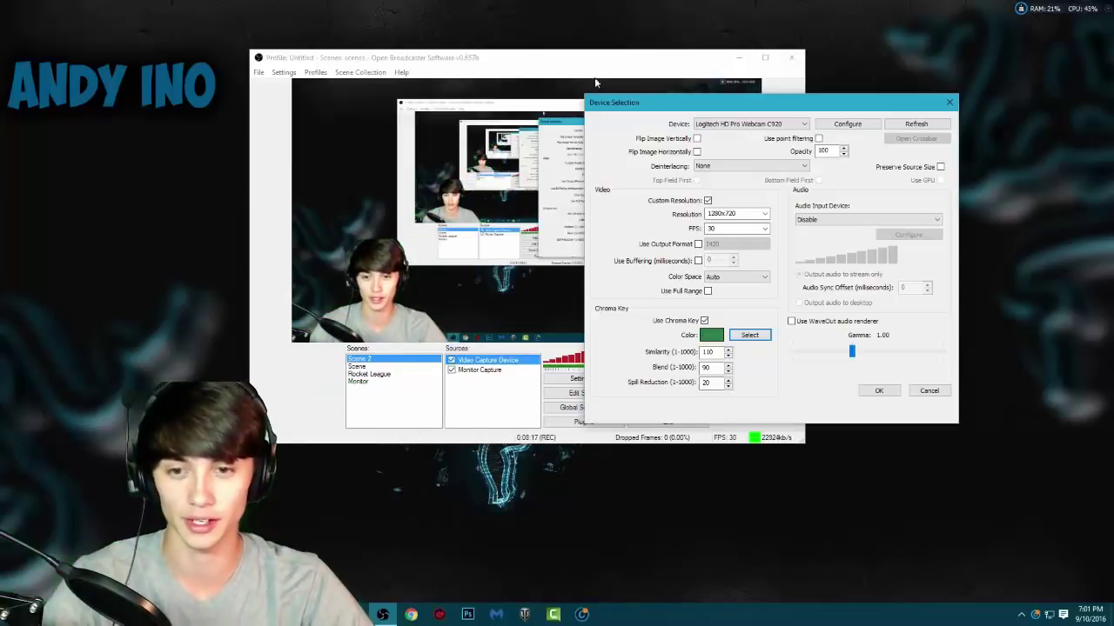
{"action": "left_click_drag", "start_coordinate": [656, 103], "coordinate": [670, 100]}
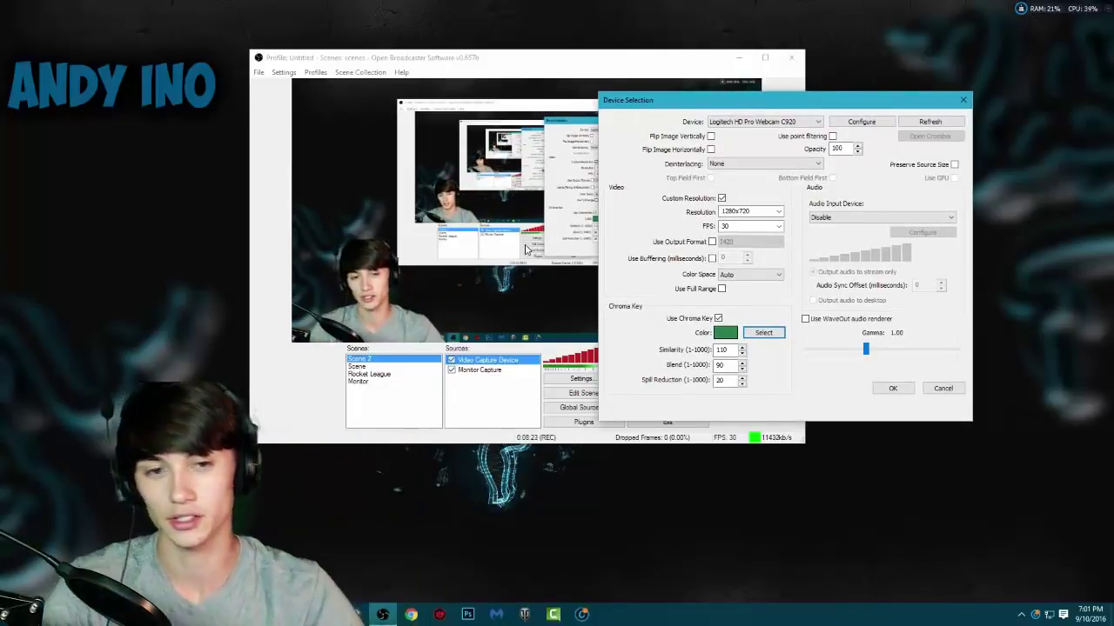
{"action": "left_click_drag", "start_coordinate": [756, 109], "coordinate": [696, 110]}
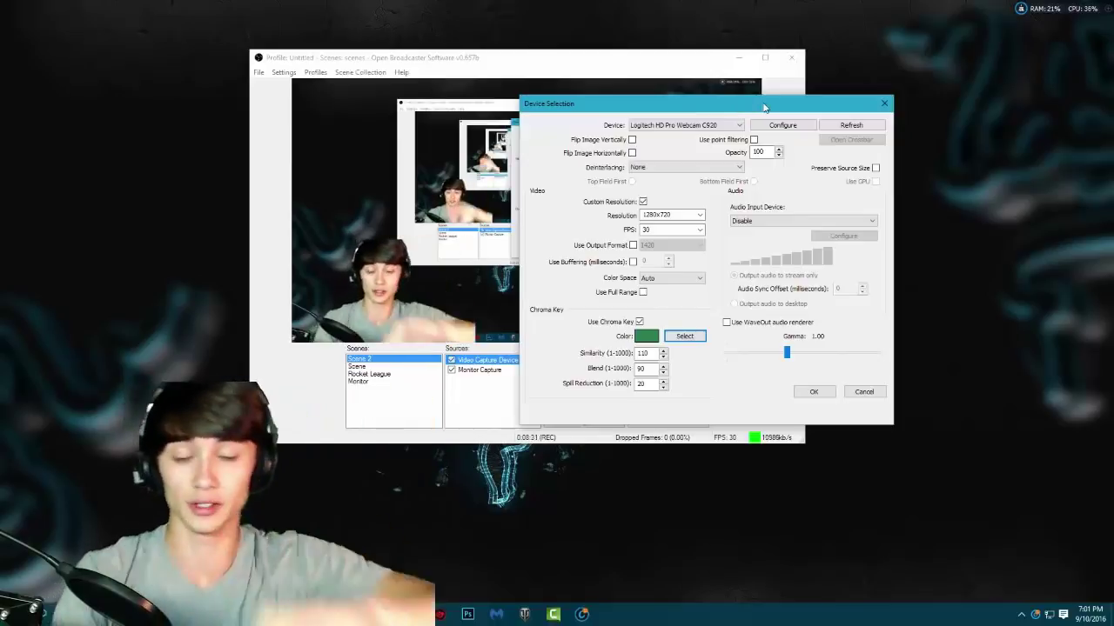
{"action": "left_click_drag", "start_coordinate": [757, 107], "coordinate": [782, 97]}
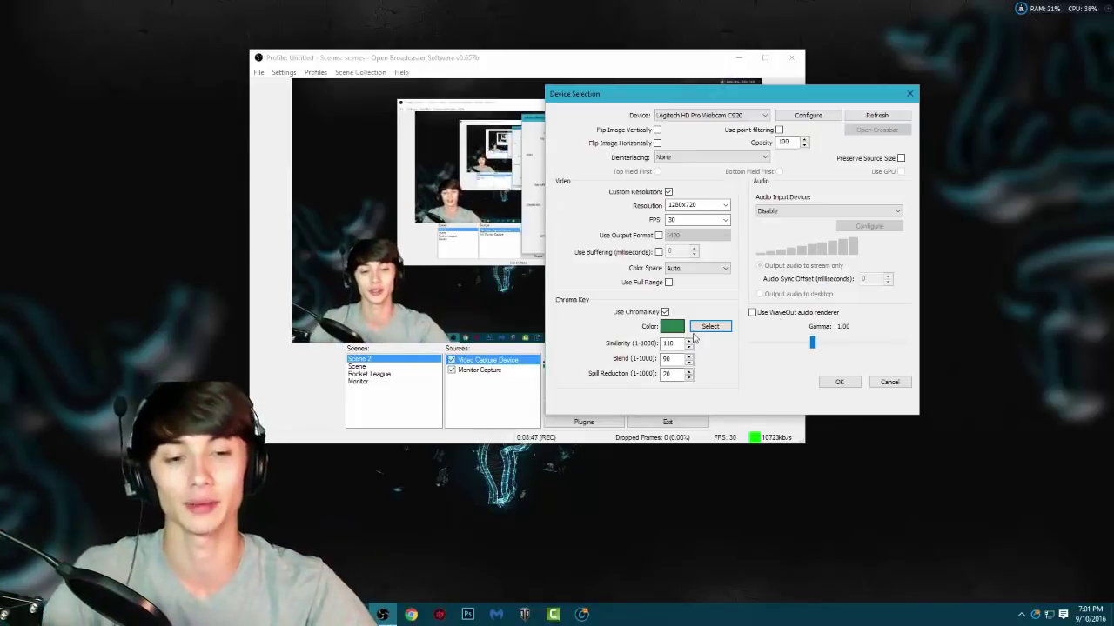
Step: Try lowering the chroma key similarity to 20 and 0
{"action": "left_click_drag", "start_coordinate": [680, 346], "coordinate": [615, 352]}
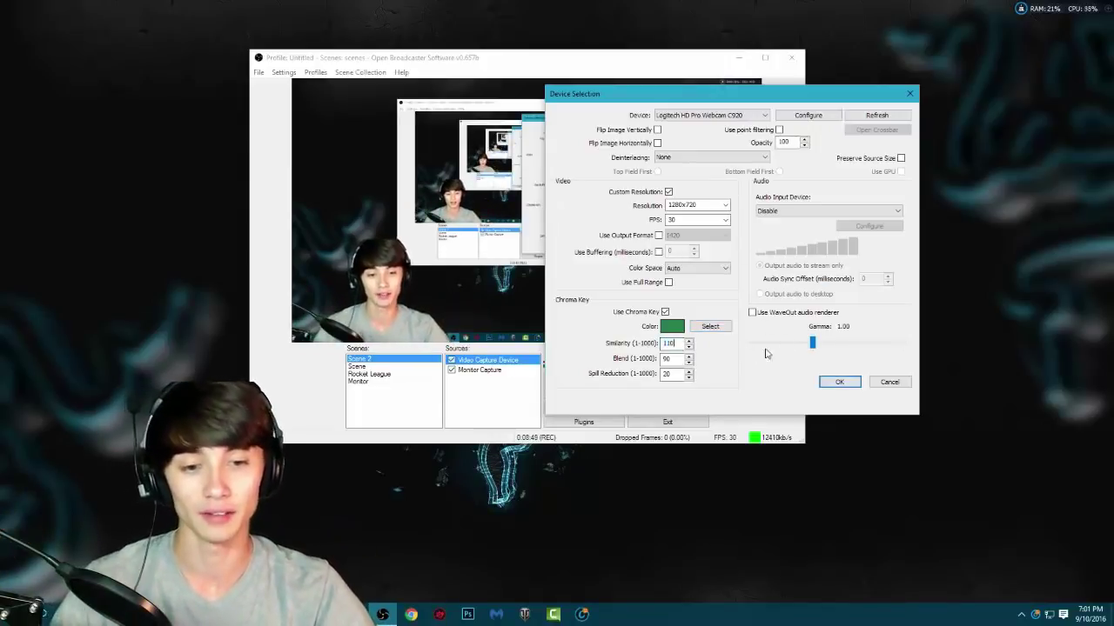
{"action": "left_click", "coordinate": [670, 375]}
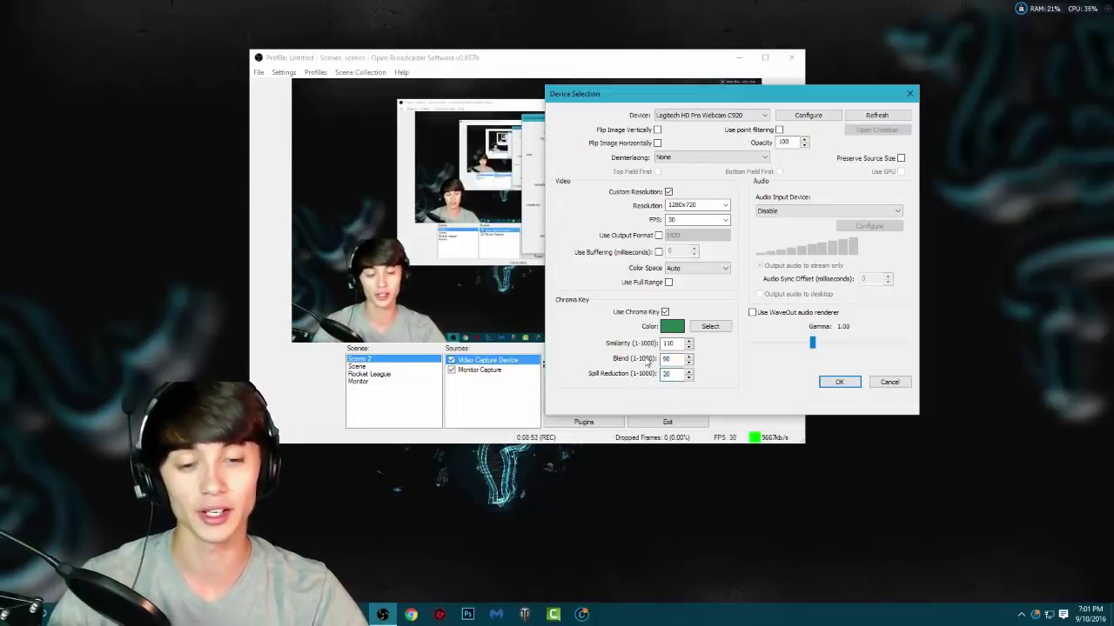
{"action": "left_click_drag", "start_coordinate": [668, 97], "coordinate": [746, 89]}
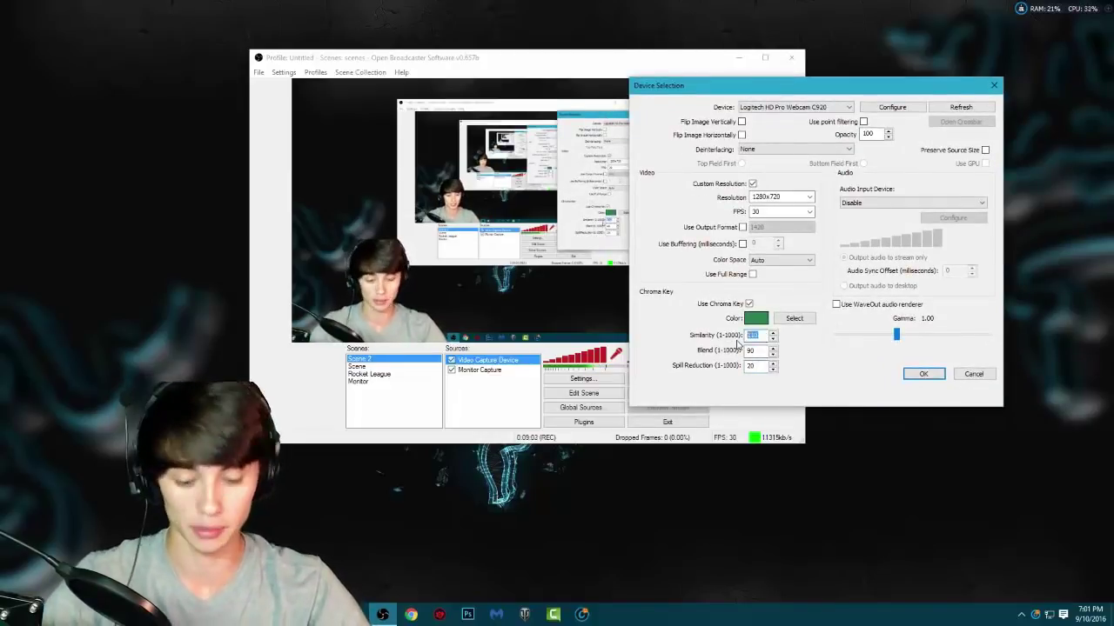
{"action": "type", "text": "20"}
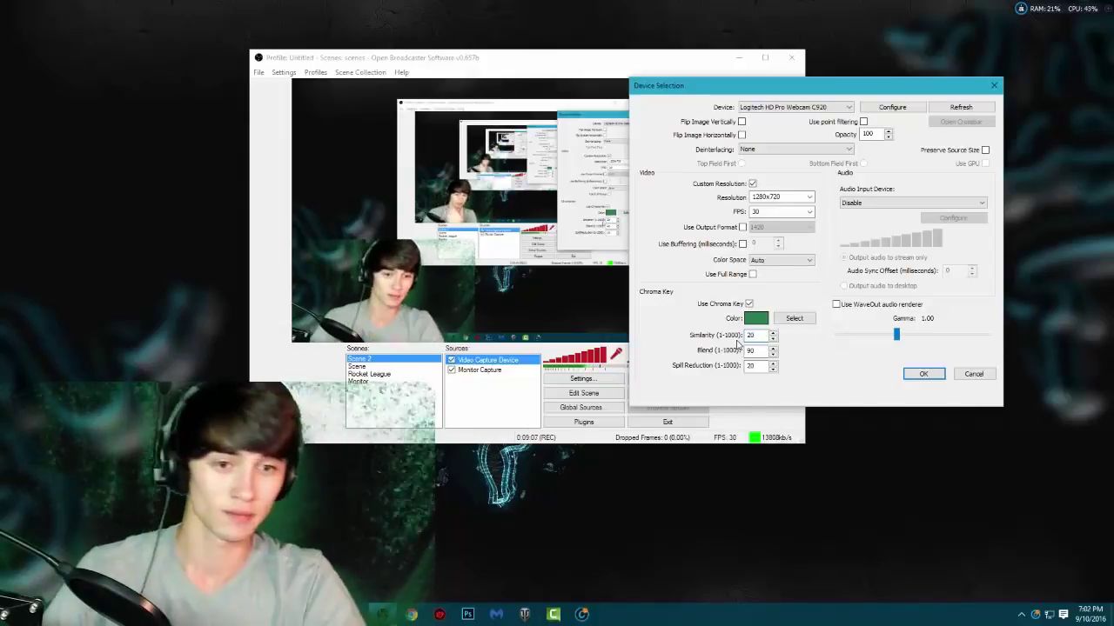
{"action": "key", "text": "BackSpace"}
{"action": "key", "text": "BackSpace"}
{"action": "type", "text": "1"}
{"action": "key", "text": "BackSpace"}
{"action": "type", "text": "0"}
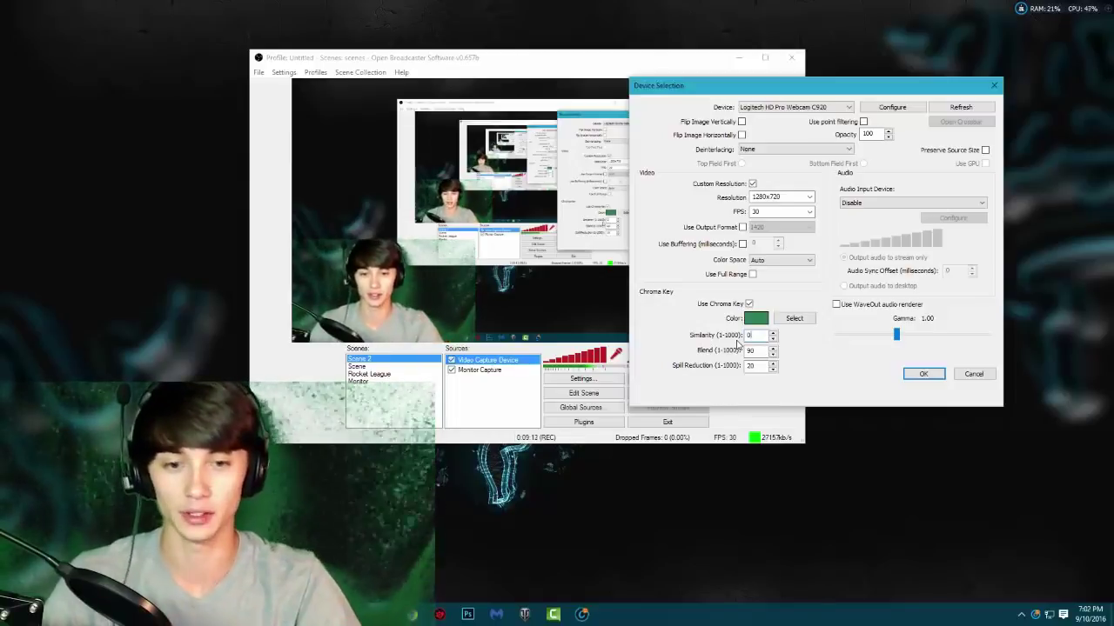
Step: Try a chroma key similarity of 120, raise it to 140 and check the webcam image in the preview
{"action": "key", "text": "BackSpace"}
{"action": "type", "text": "120"}
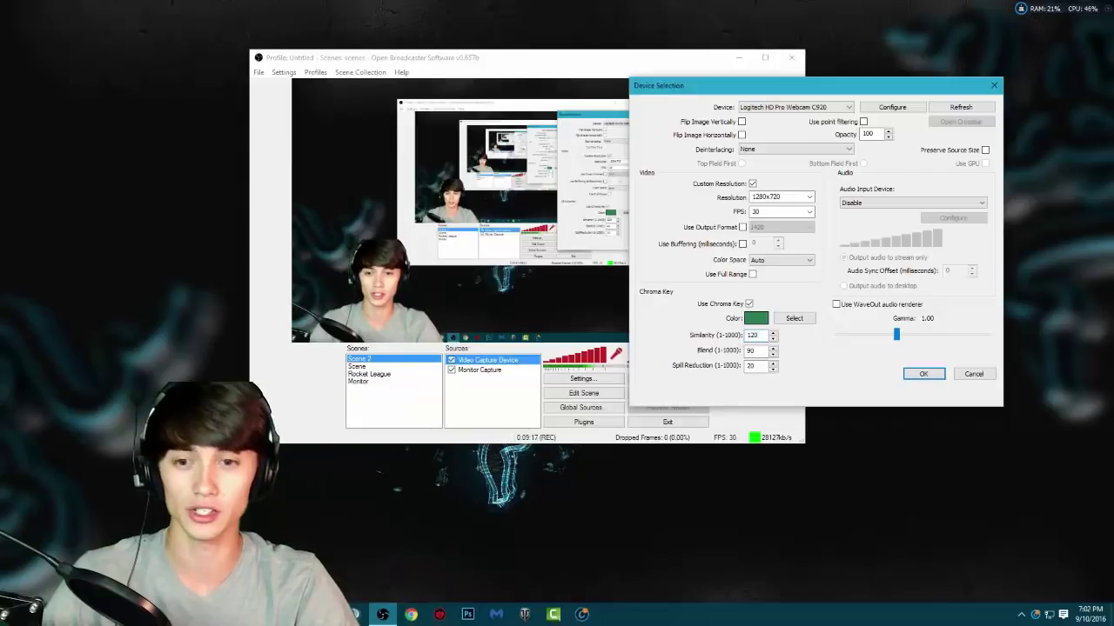
{"action": "key", "text": "BackSpace"}
{"action": "key", "text": "BackSpace"}
{"action": "type", "text": "40"}
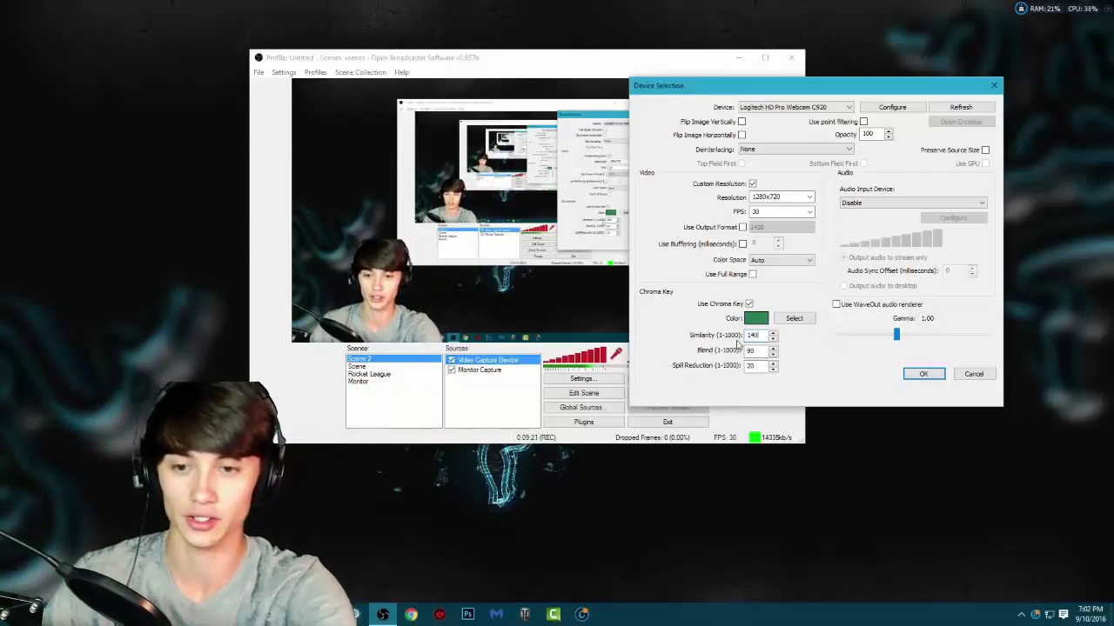
{"action": "left_click", "coordinate": [355, 319]}
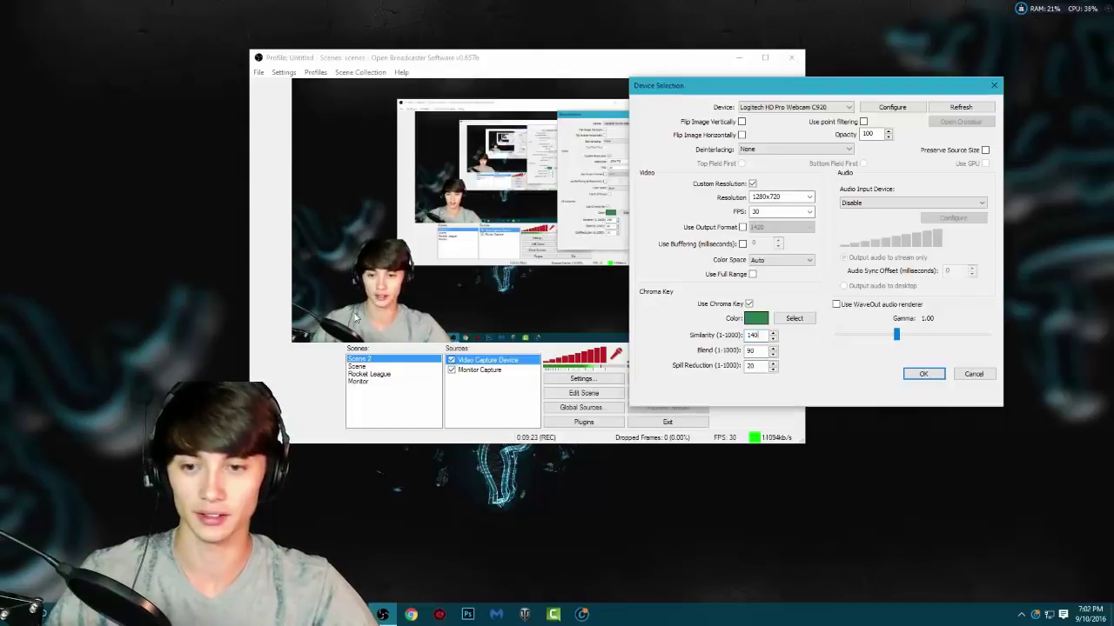
Step: Set the chroma key similarity to 110, blend to 90 and spill reduction to 20, and apply the webcam settings
{"action": "key", "text": "BackSpace"}
{"action": "key", "text": "BackSpace"}
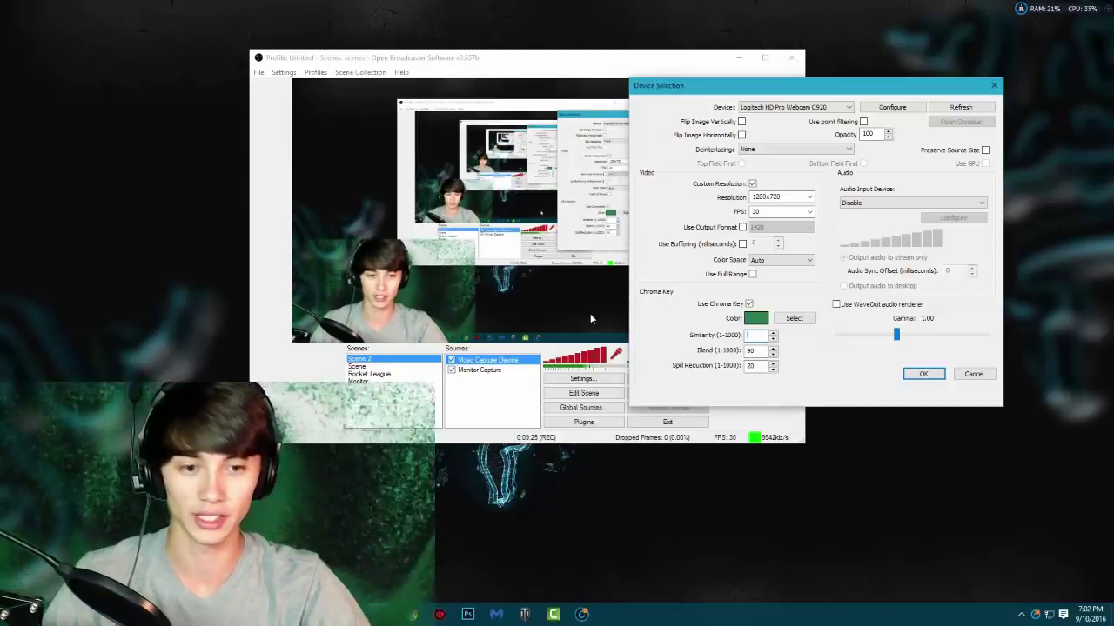
{"action": "type", "text": "10"}
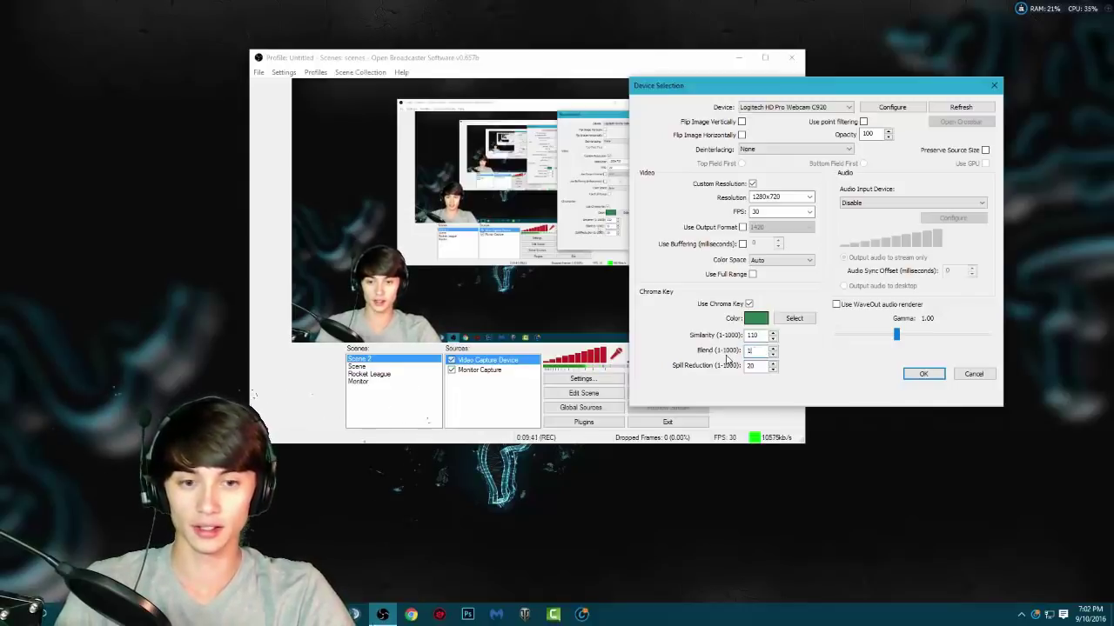
{"action": "type", "text": "0"}
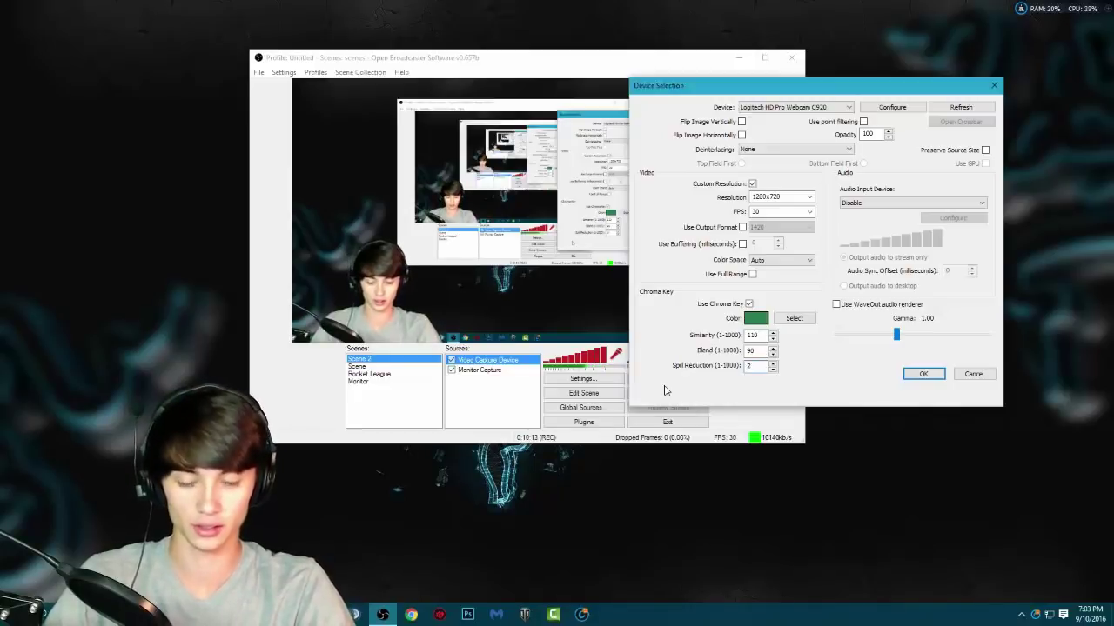
{"action": "left_click_drag", "start_coordinate": [729, 90], "coordinate": [643, 121]}
{"action": "left_click_drag", "start_coordinate": [710, 121], "coordinate": [657, 107]}
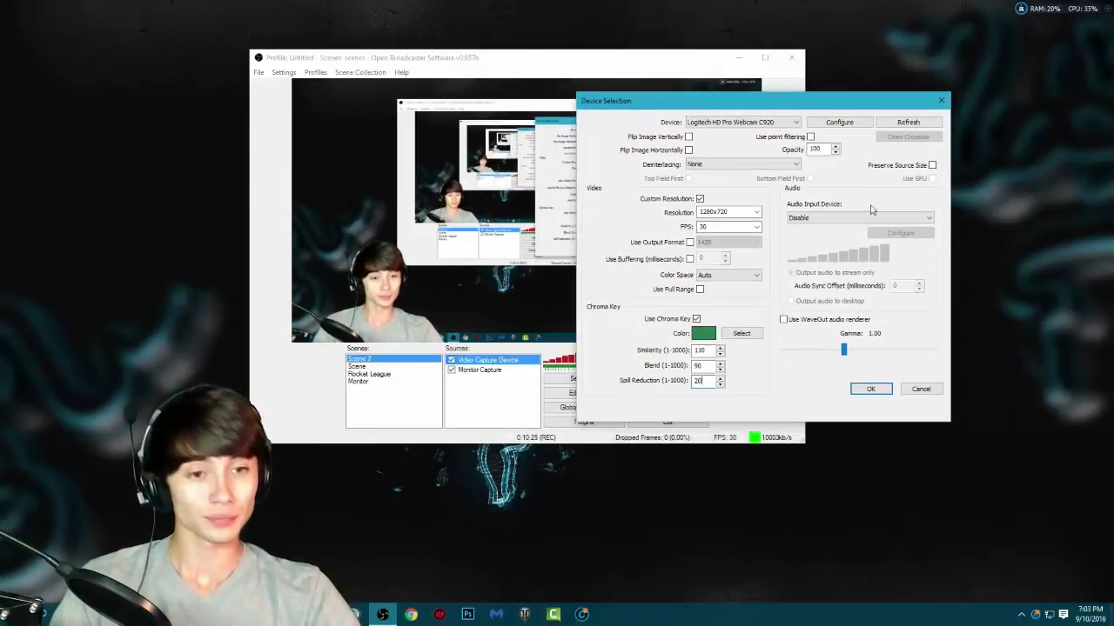
{"action": "left_click", "coordinate": [871, 389]}
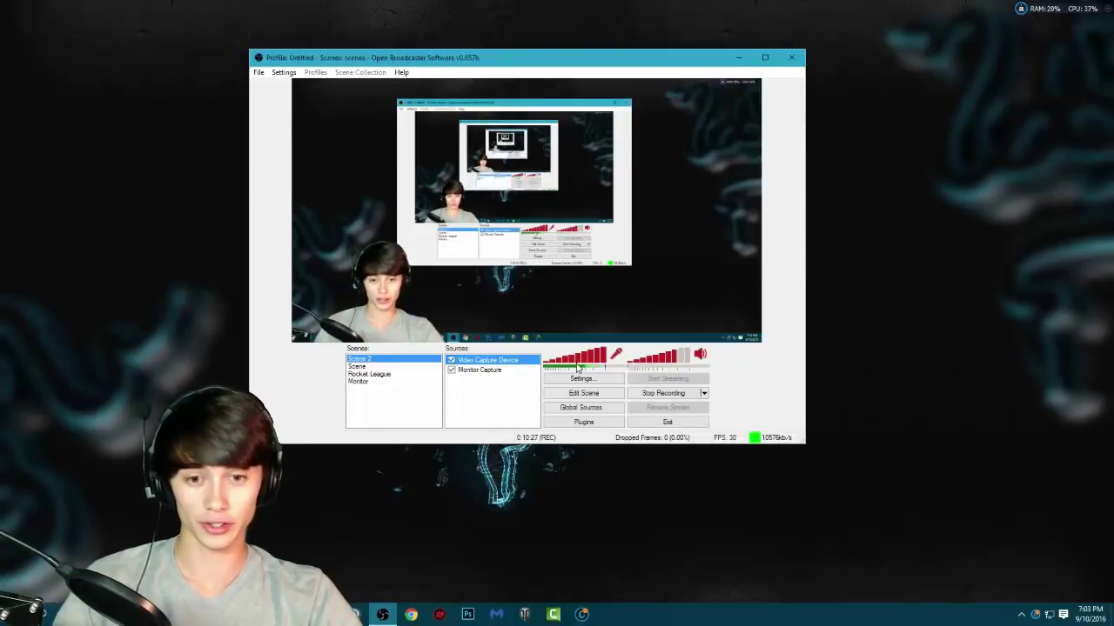
Step: Reposition the webcam overlay from the lower-left to the lower-right area of the scene and leave scene editing
{"action": "left_click_drag", "start_coordinate": [519, 67], "coordinate": [629, 56]}
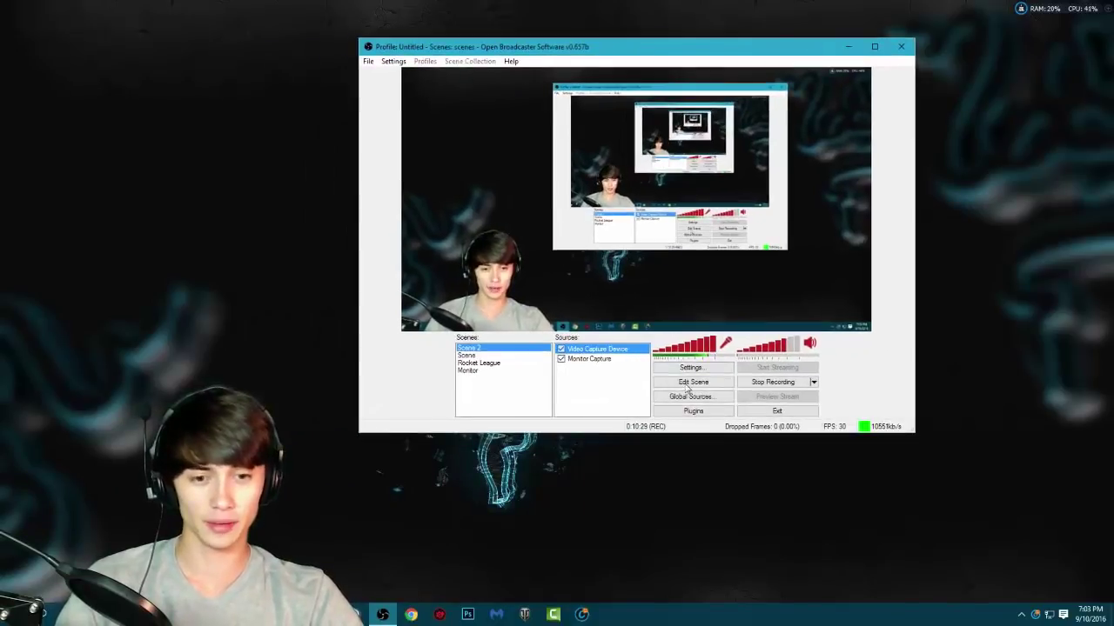
{"action": "left_click", "coordinate": [716, 384]}
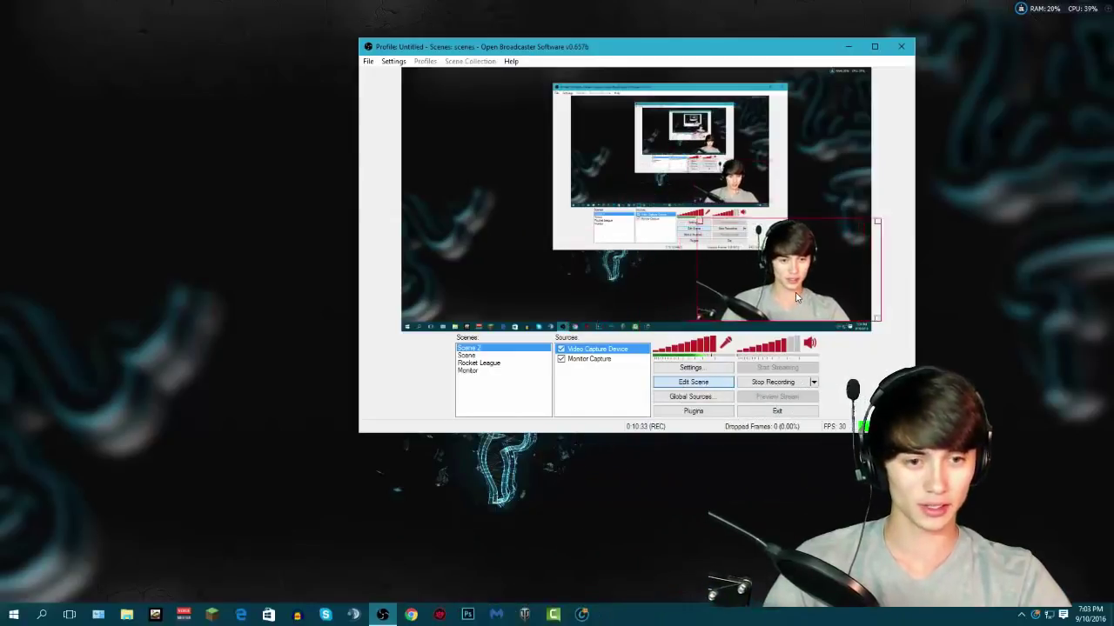
{"action": "left_click", "coordinate": [708, 388]}
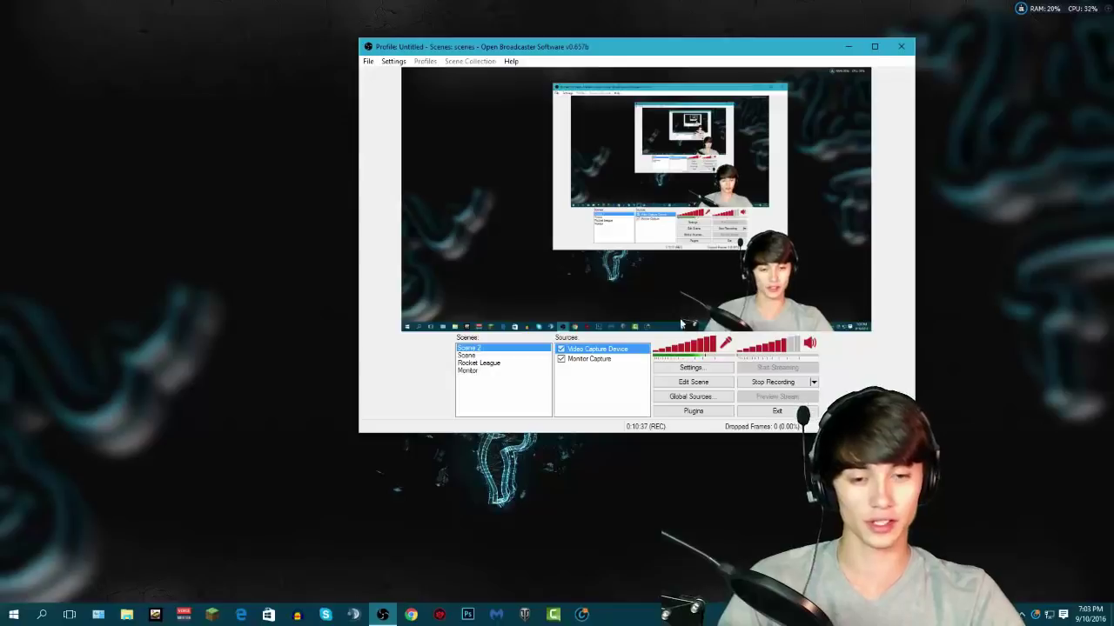
Step: Try the webcam overlay at full-scene size, shrink it back and fit it into the scene's lower-right corner above the taskbar
{"action": "left_click", "coordinate": [693, 381]}
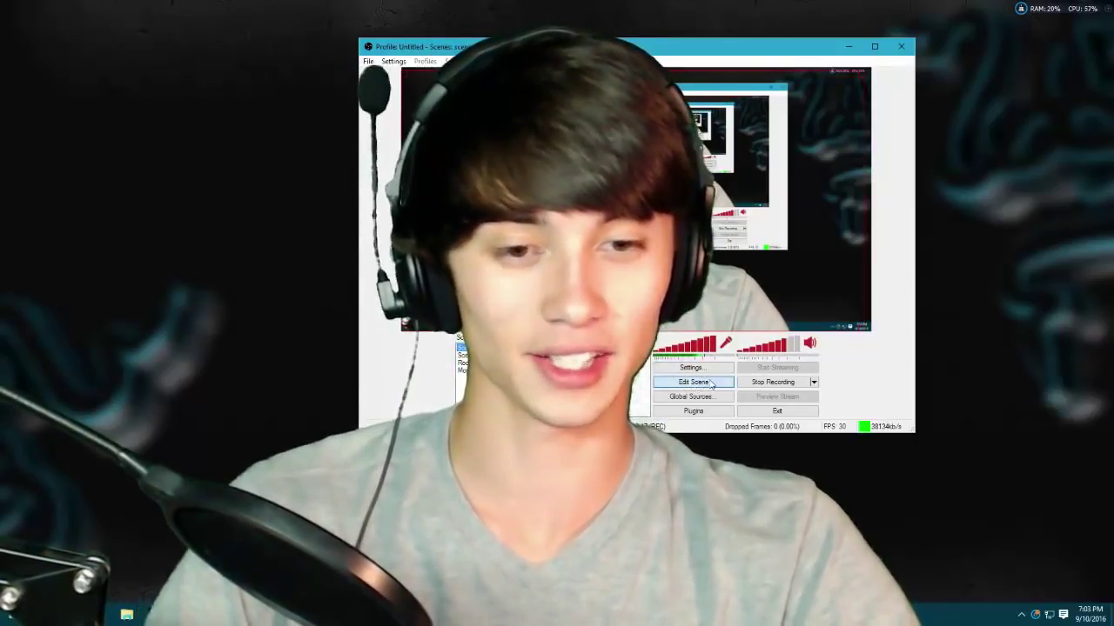
{"action": "left_click", "coordinate": [404, 75]}
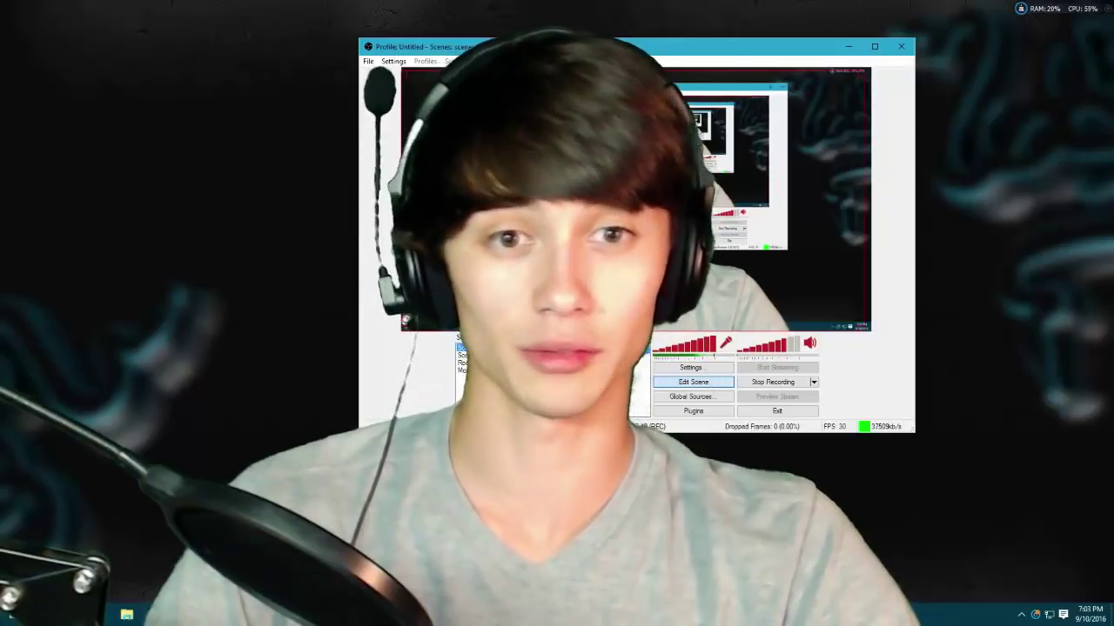
{"action": "left_click_drag", "start_coordinate": [404, 75], "coordinate": [686, 259]}
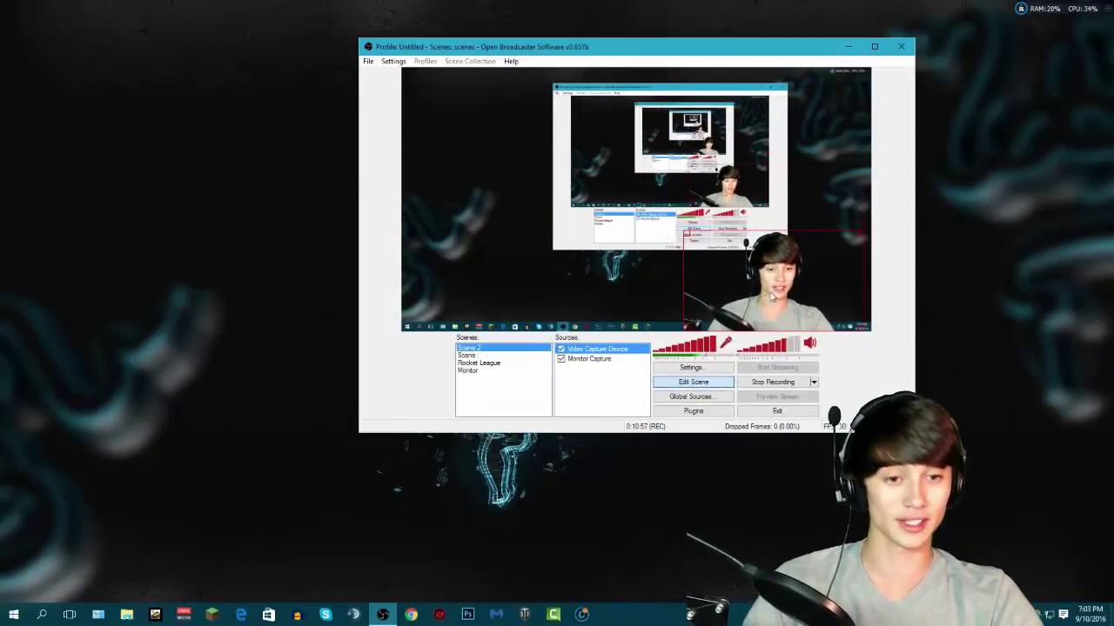
{"action": "left_click_drag", "start_coordinate": [766, 291], "coordinate": [772, 291]}
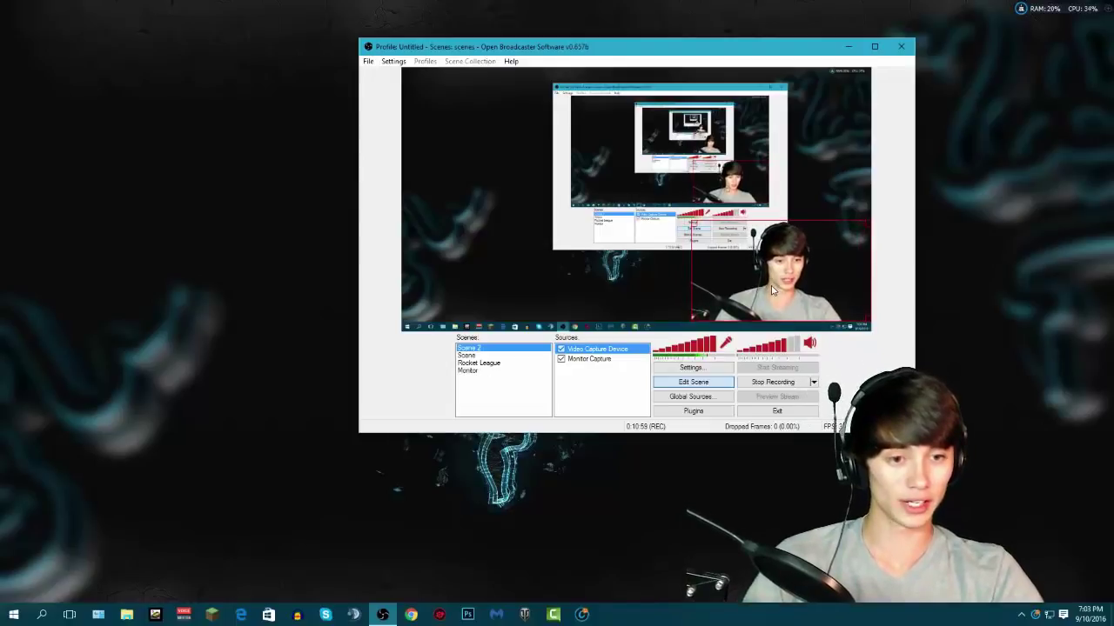
{"action": "left_click_drag", "start_coordinate": [709, 246], "coordinate": [728, 256]}
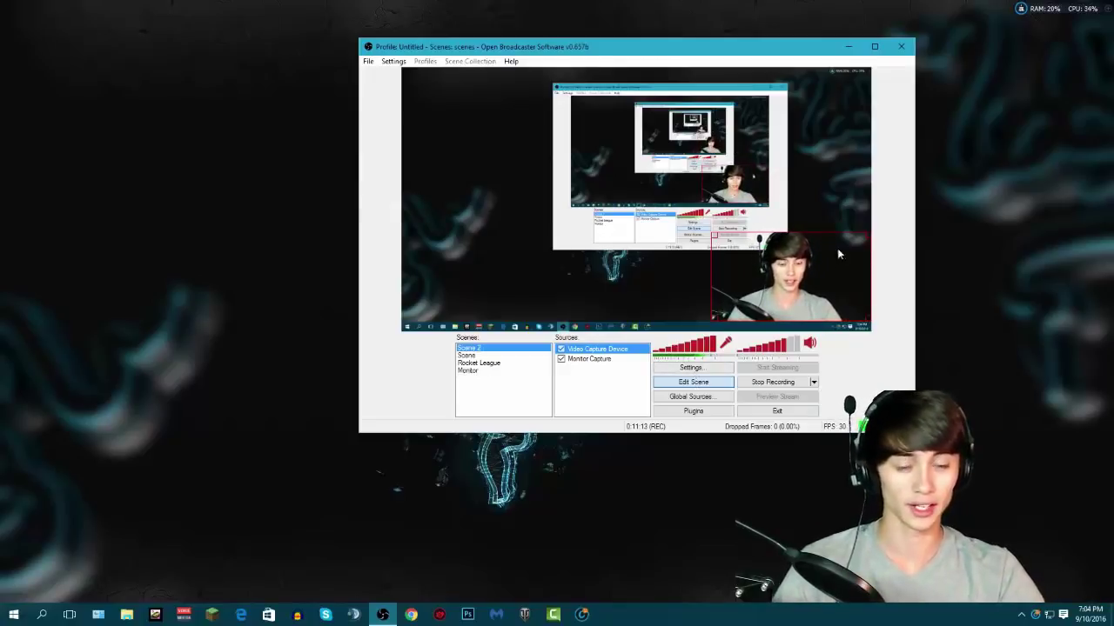
{"action": "left_click_drag", "start_coordinate": [721, 55], "coordinate": [701, 58]}
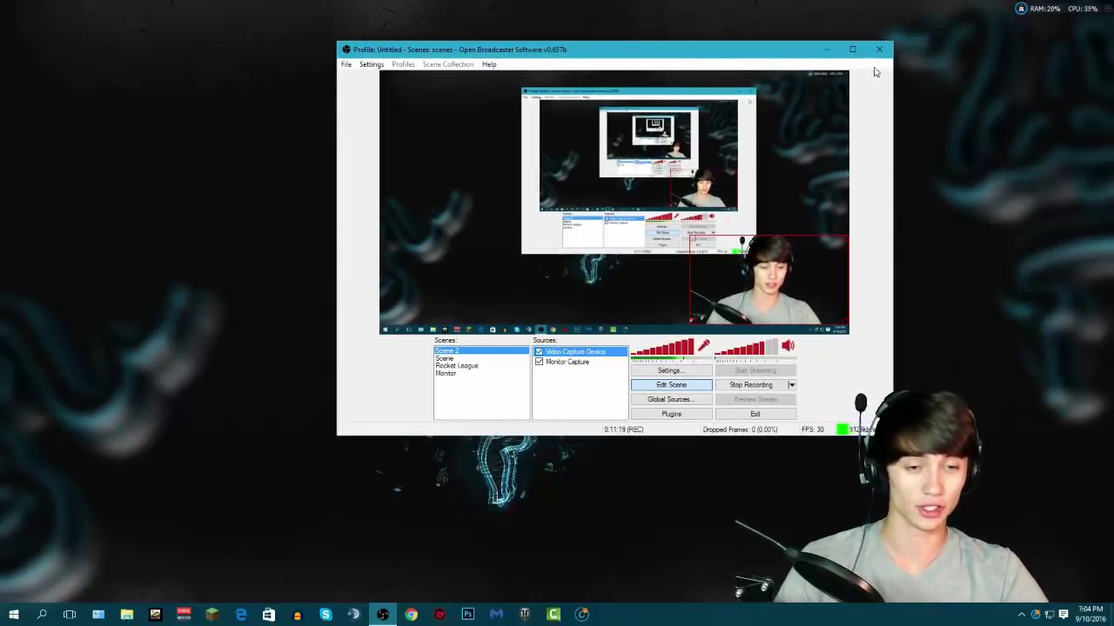
{"action": "left_click_drag", "start_coordinate": [751, 55], "coordinate": [755, 65]}
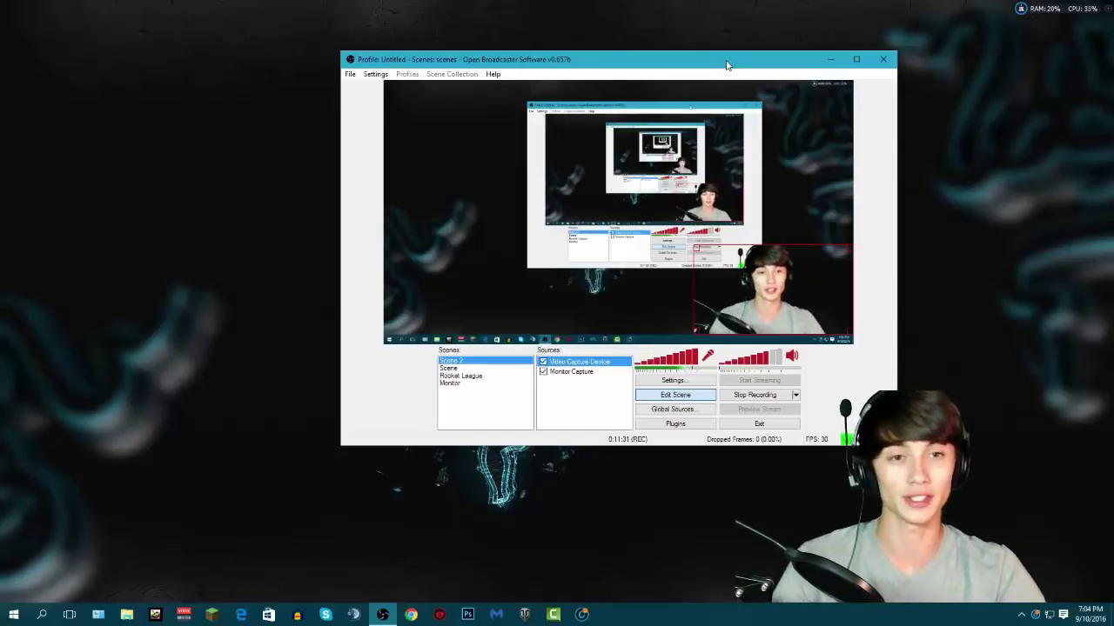
{"action": "left_click_drag", "start_coordinate": [728, 65], "coordinate": [721, 62]}
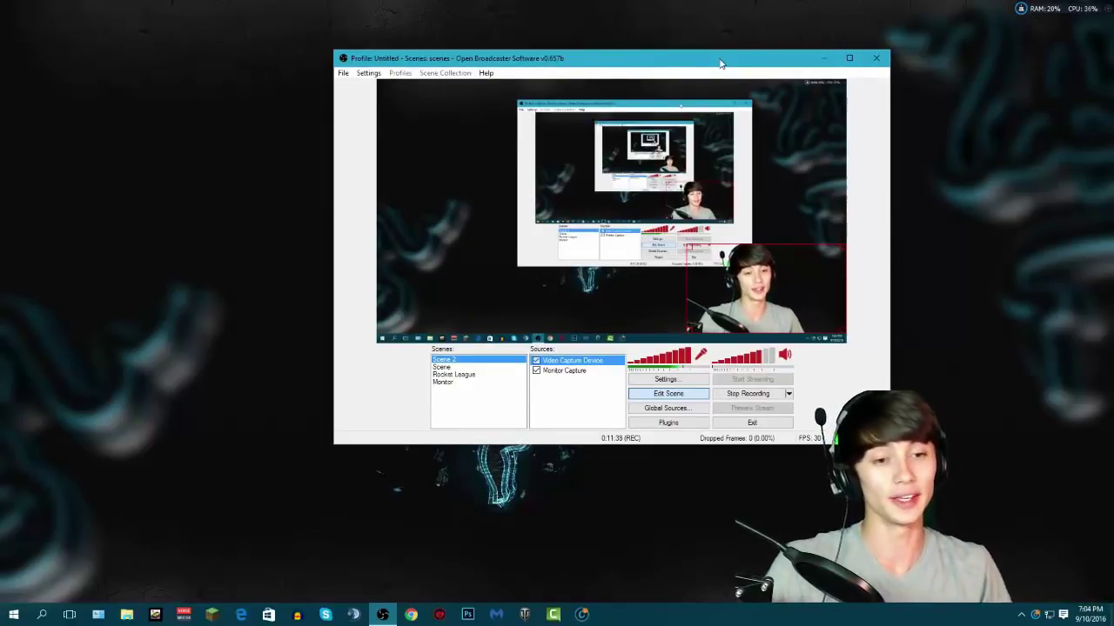
Step: Start adding an image source under its default name, look at its file and color key options, and cancel
{"action": "right_click", "coordinate": [551, 392]}
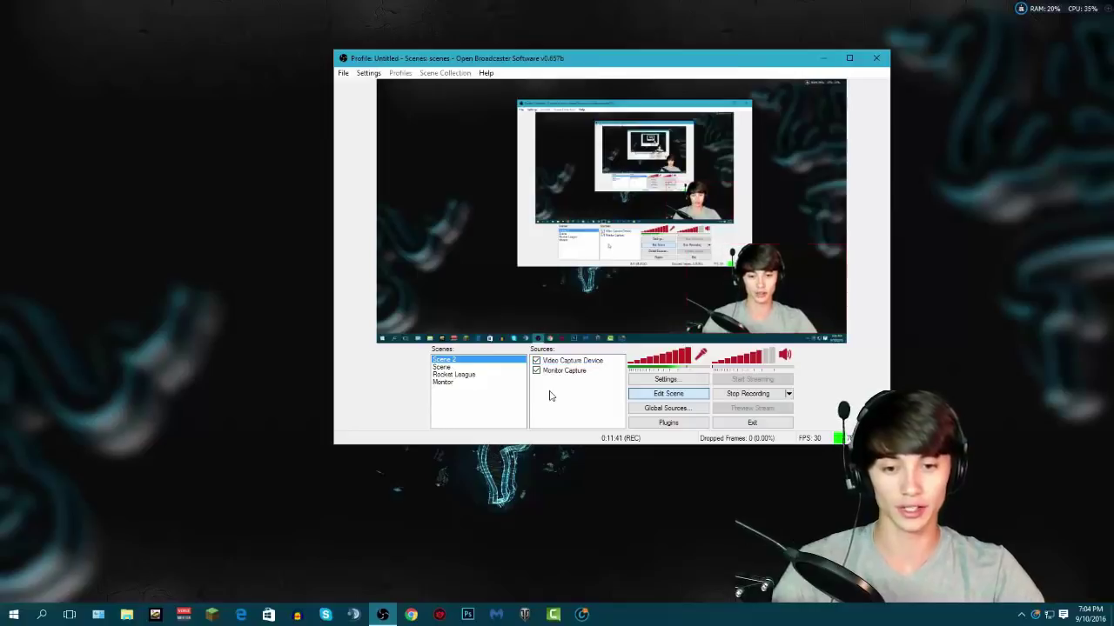
{"action": "mouse_move", "coordinate": [605, 400]}
{"action": "left_click", "coordinate": [641, 424]}
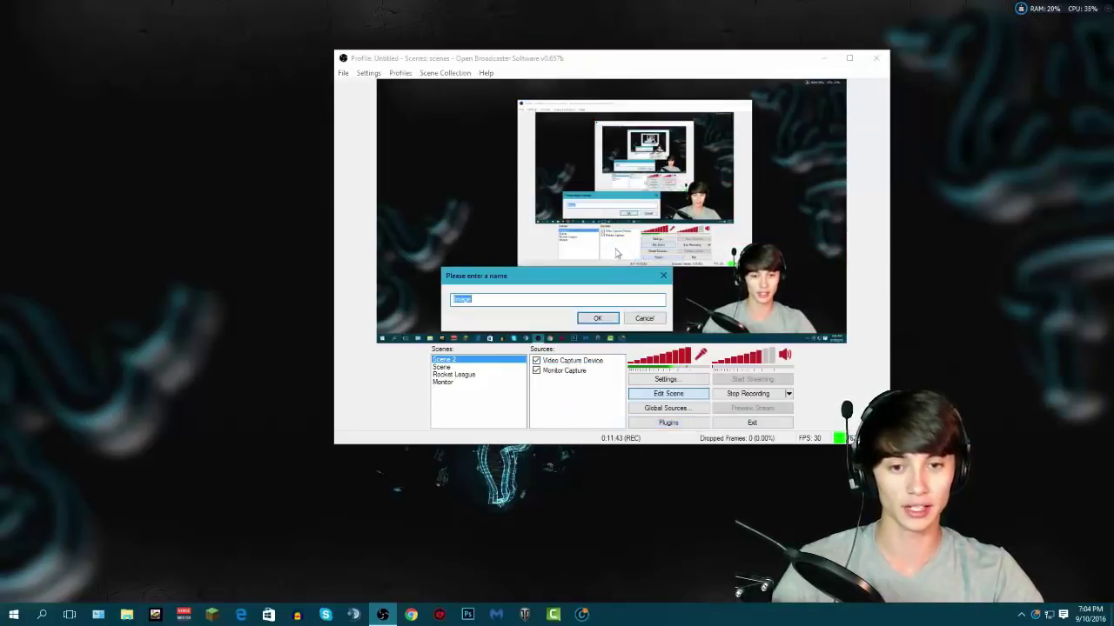
{"action": "left_click", "coordinate": [599, 319]}
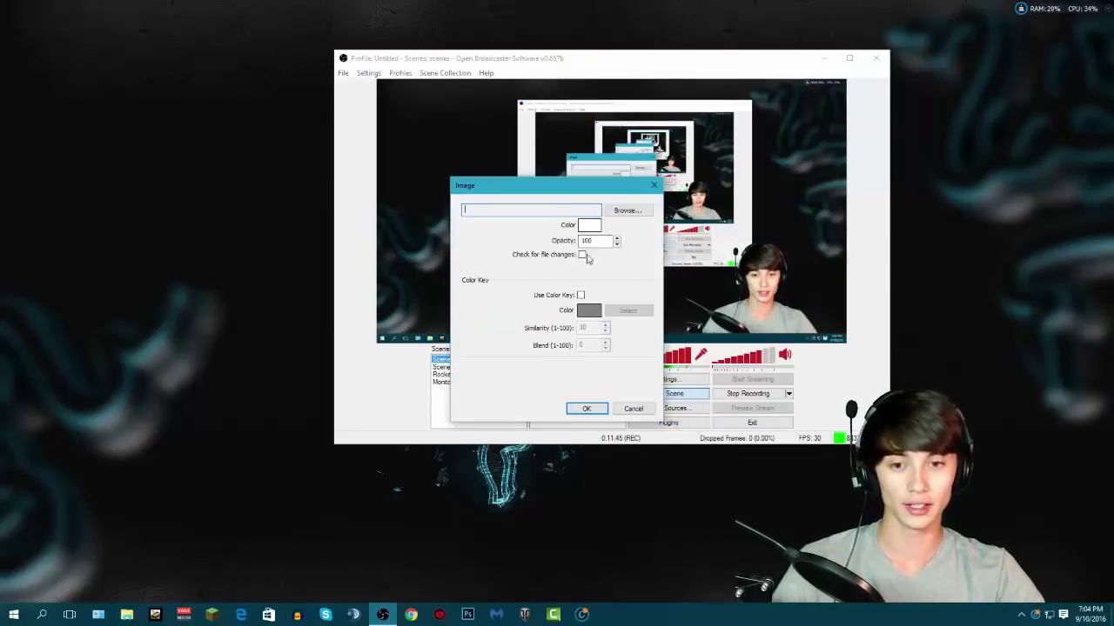
{"action": "left_click", "coordinate": [653, 187]}
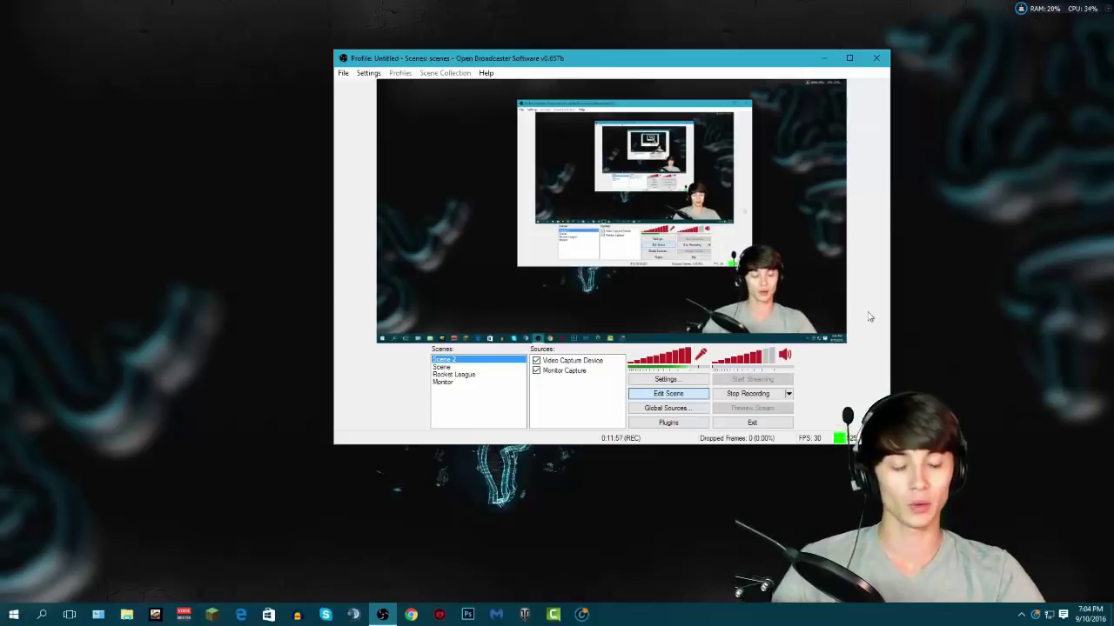
{"action": "left_click_drag", "start_coordinate": [783, 58], "coordinate": [763, 56]}
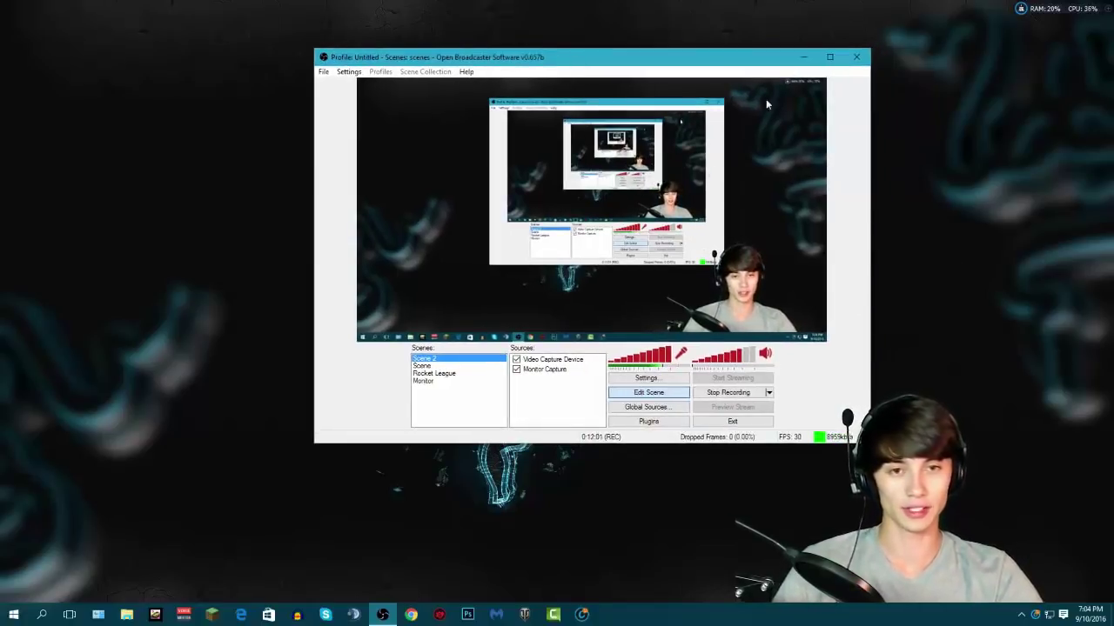
{"action": "left_click_drag", "start_coordinate": [702, 56], "coordinate": [728, 61]}
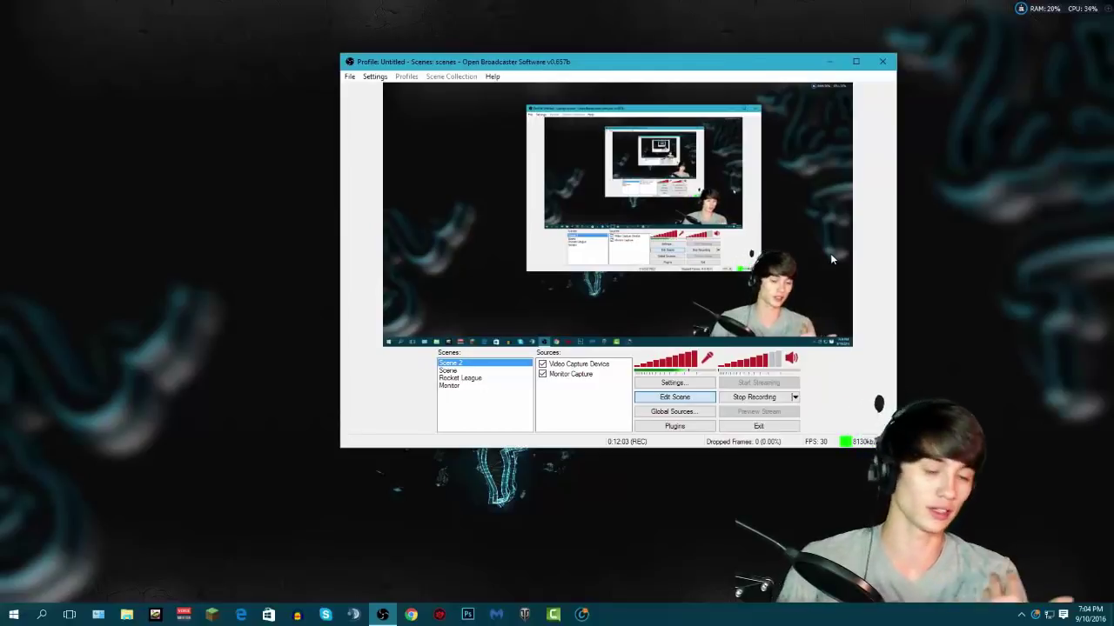
{"action": "left_click_drag", "start_coordinate": [730, 62], "coordinate": [719, 64]}
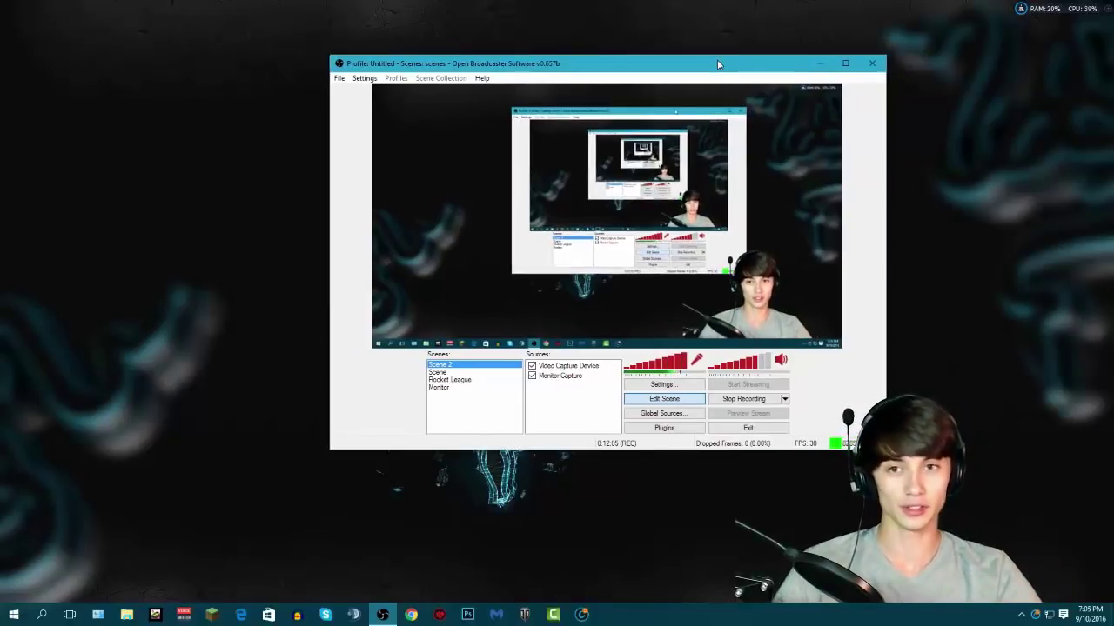